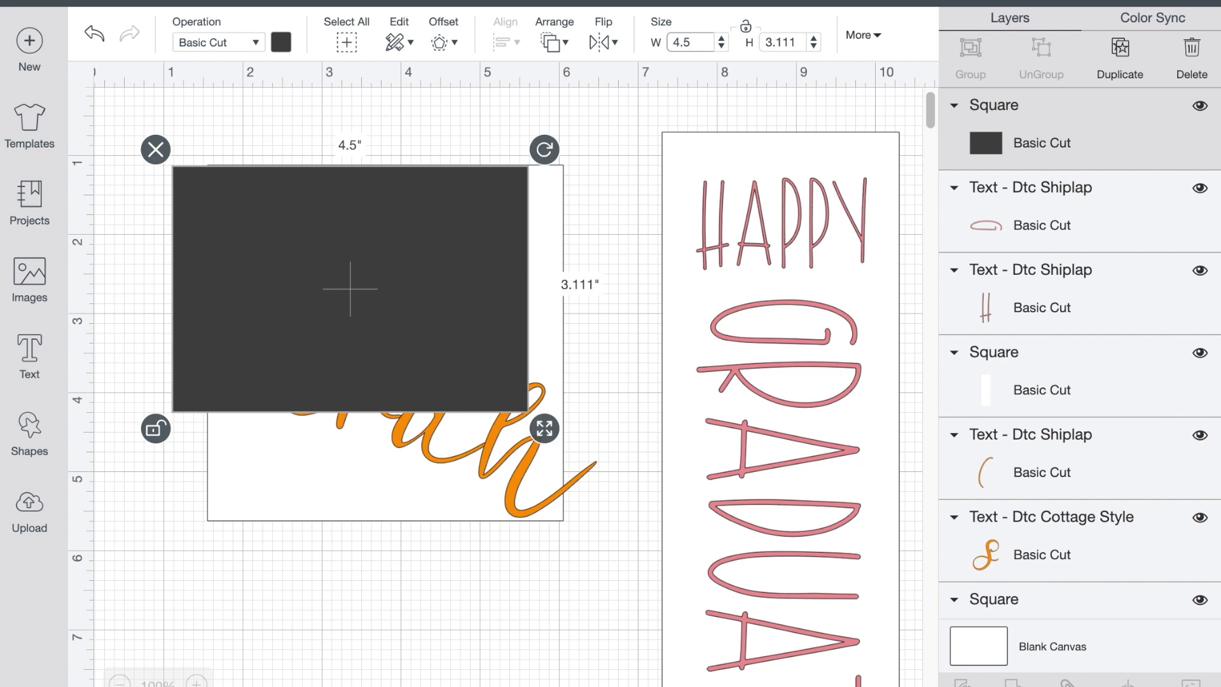
Set the dark square's height to 4.5 inches and lock its proportions.
left_click(730, 31)
type("4.5")
key("Return")
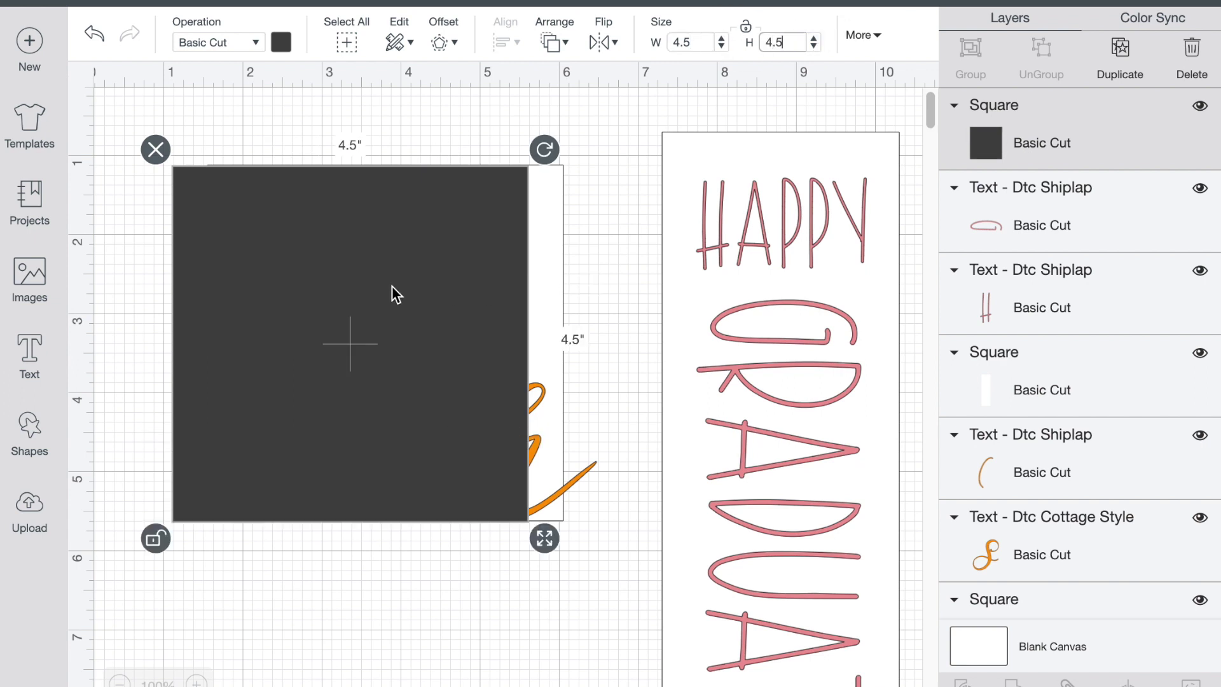
left_click(156, 538)
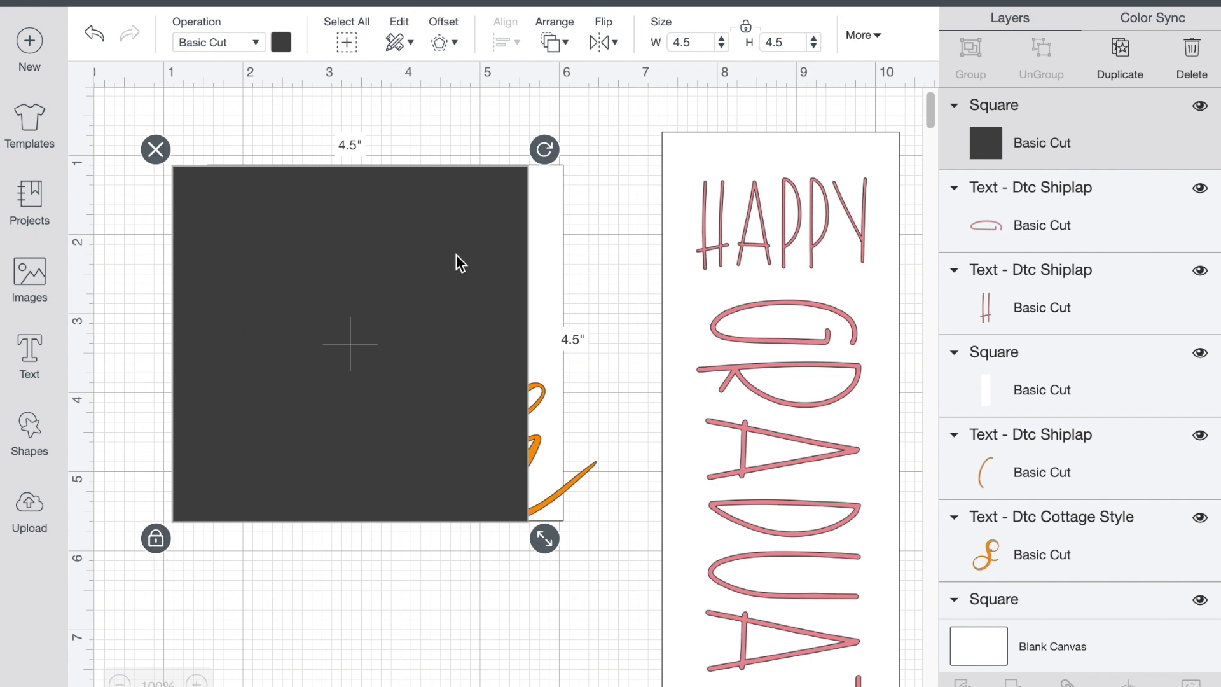
Recolor the dark square white over the orange lettering and delete it from the canvas.
left_click(280, 42)
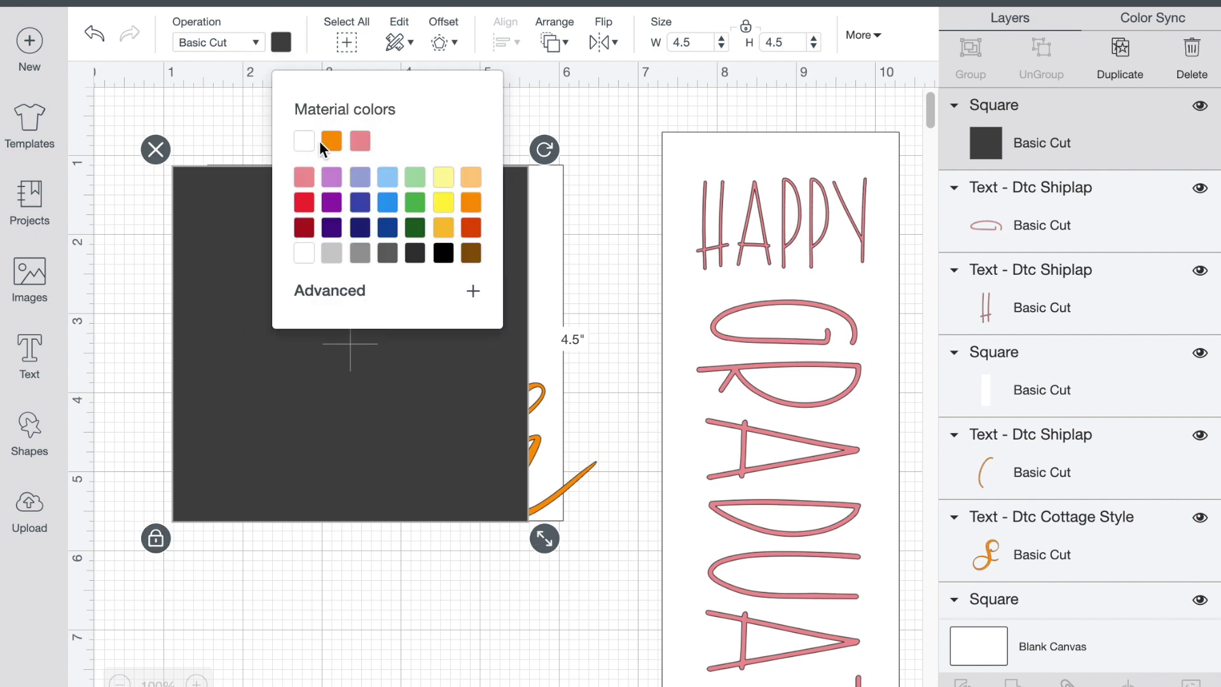
left_click(303, 140)
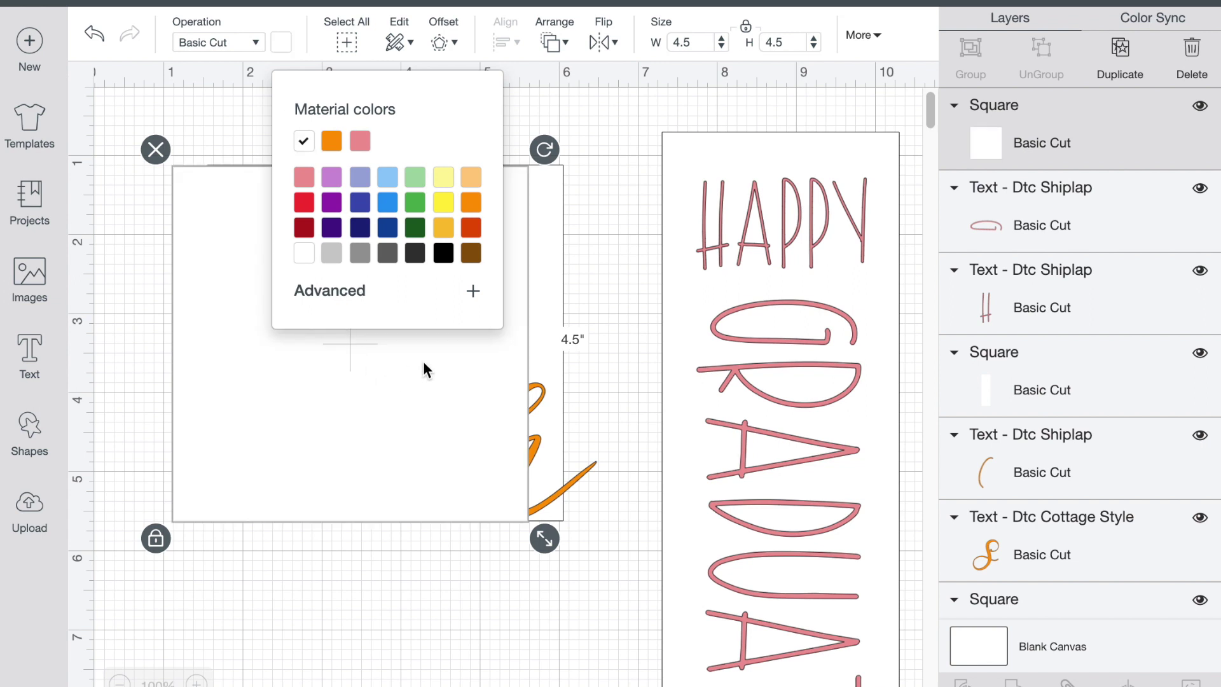
left_click_drag(423, 364, 457, 500)
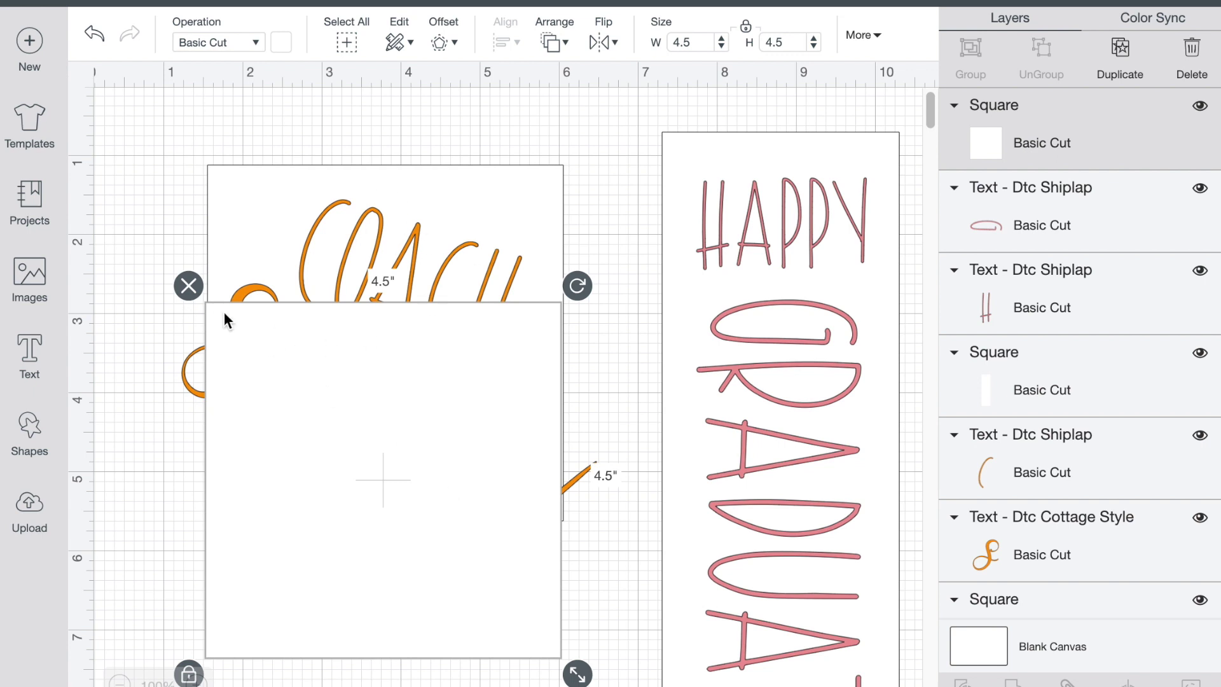
left_click(188, 287)
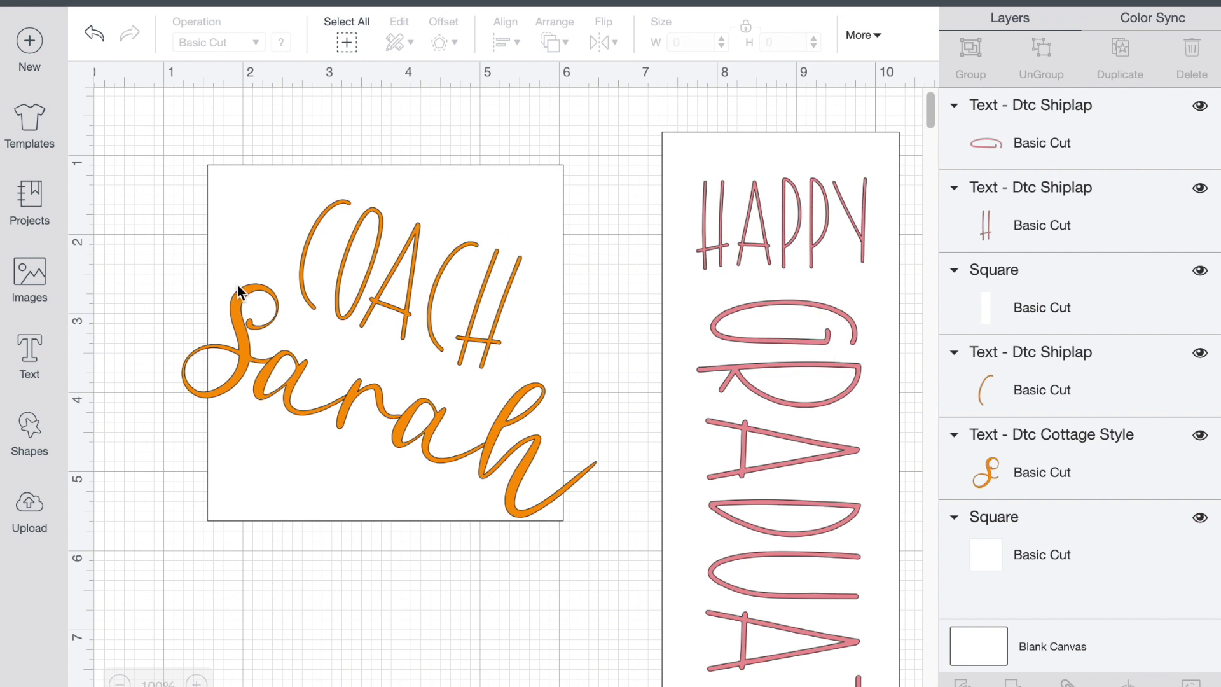
Check the font and letter spacing of the COACH text and of the orange name.
left_click(33, 361)
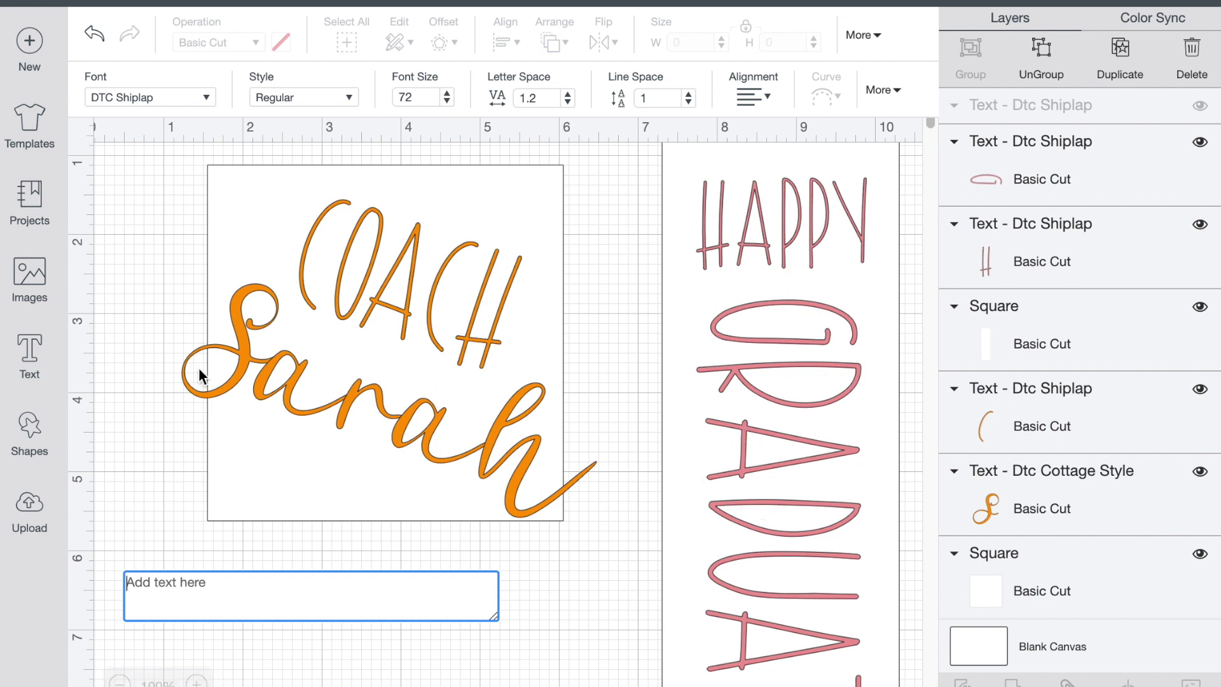
left_click(366, 256)
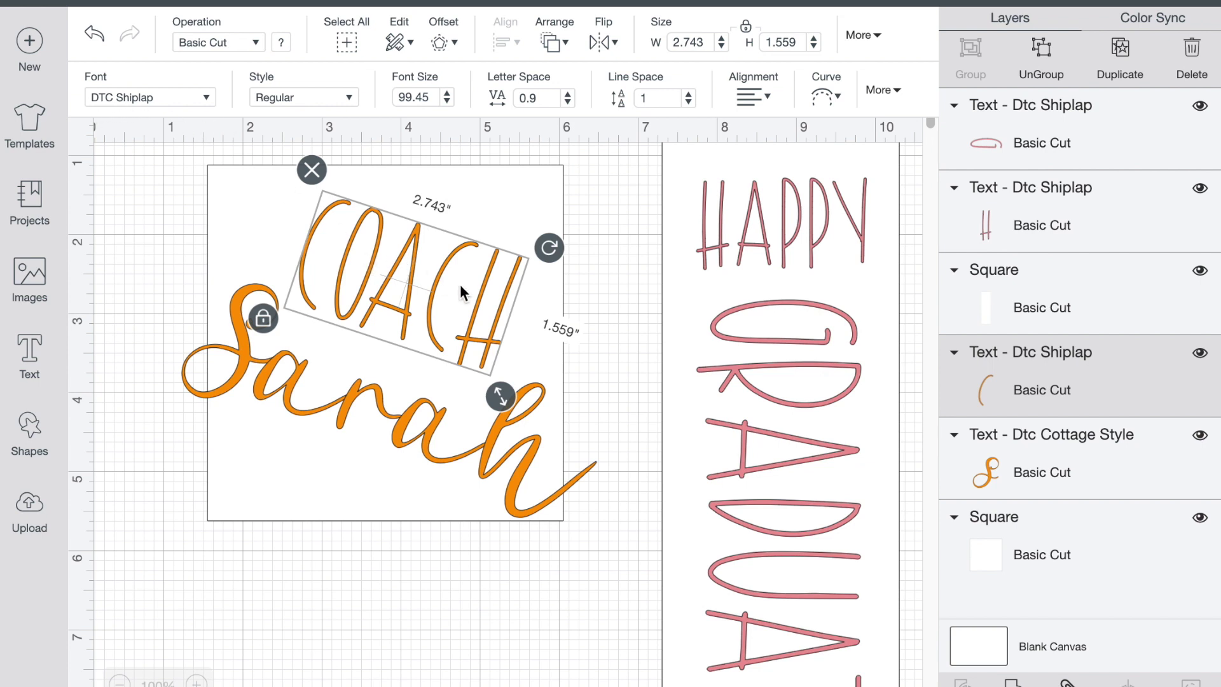
left_click(333, 415)
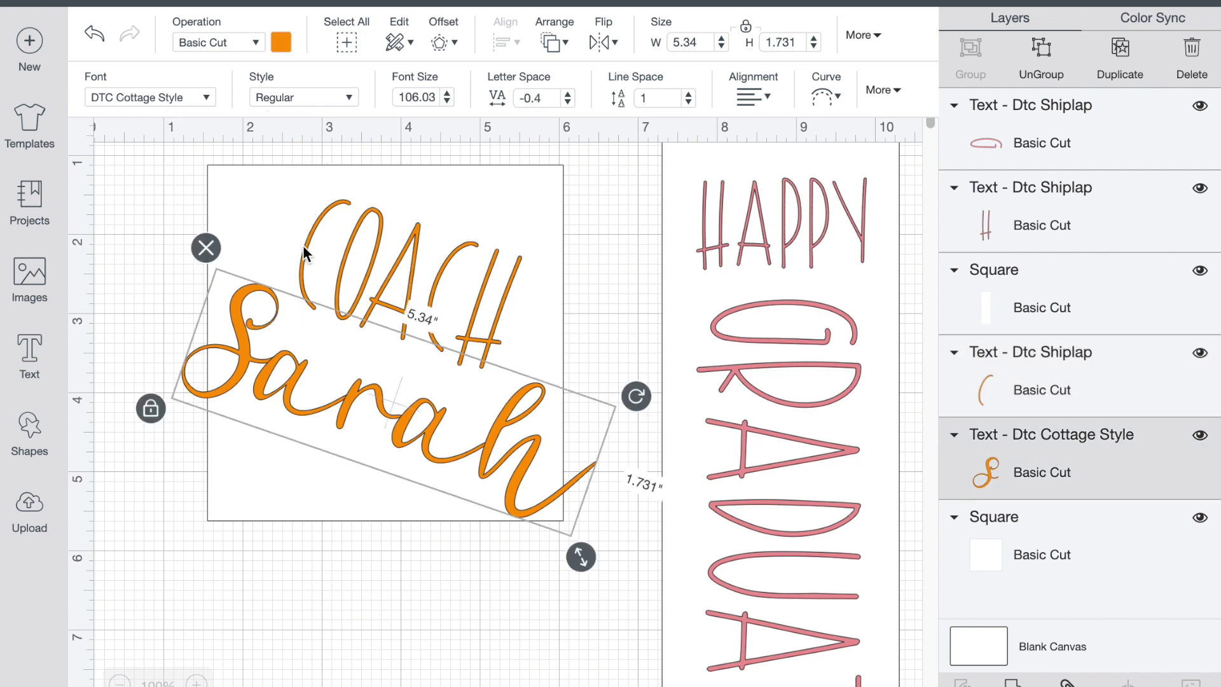
left_click(400, 597)
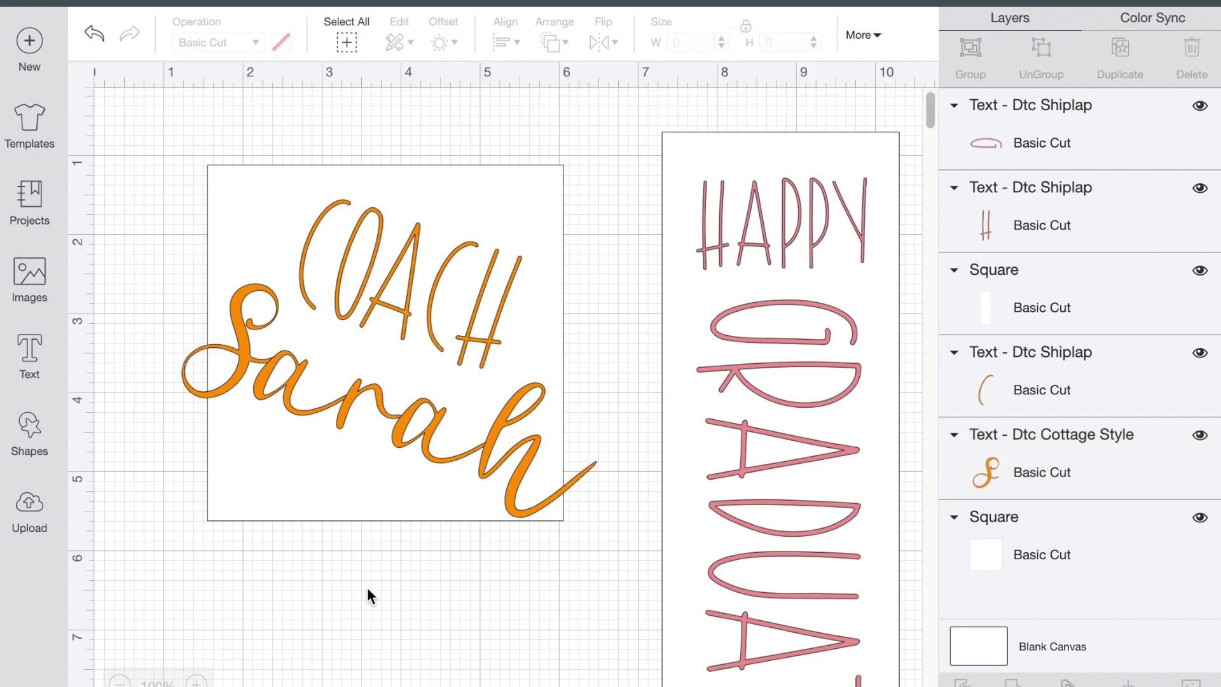
Add a new text with the same first name and place it beneath the square design.
left_click(33, 364)
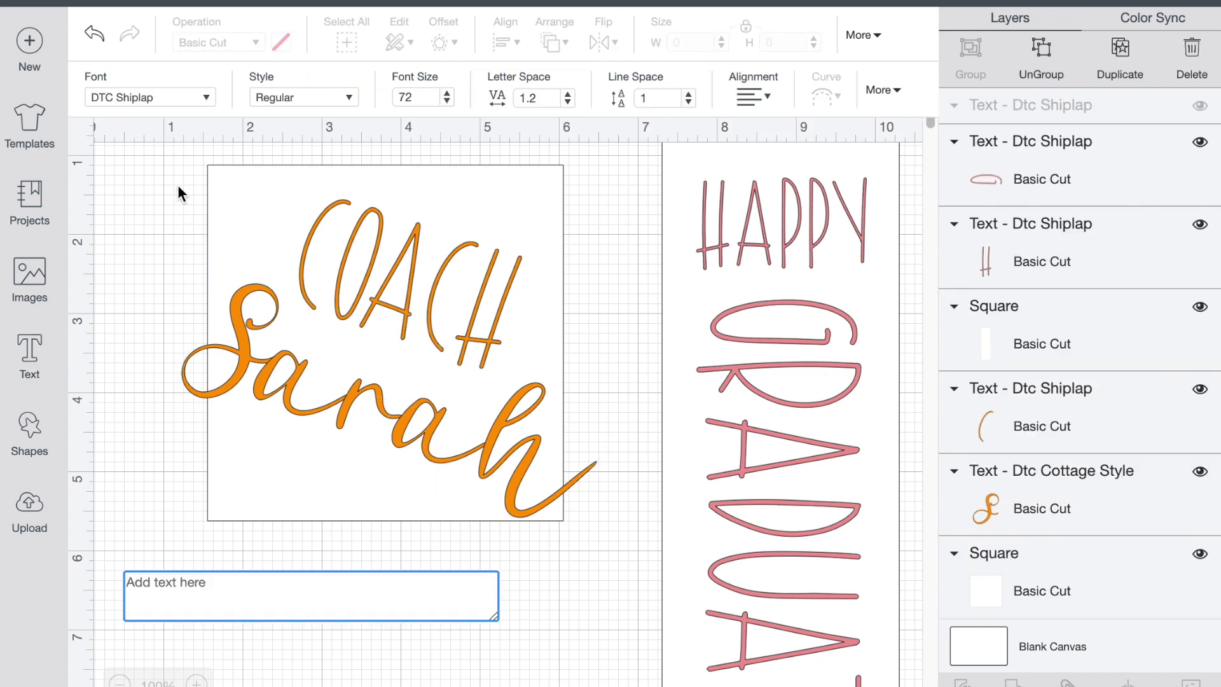
type("Sarah")
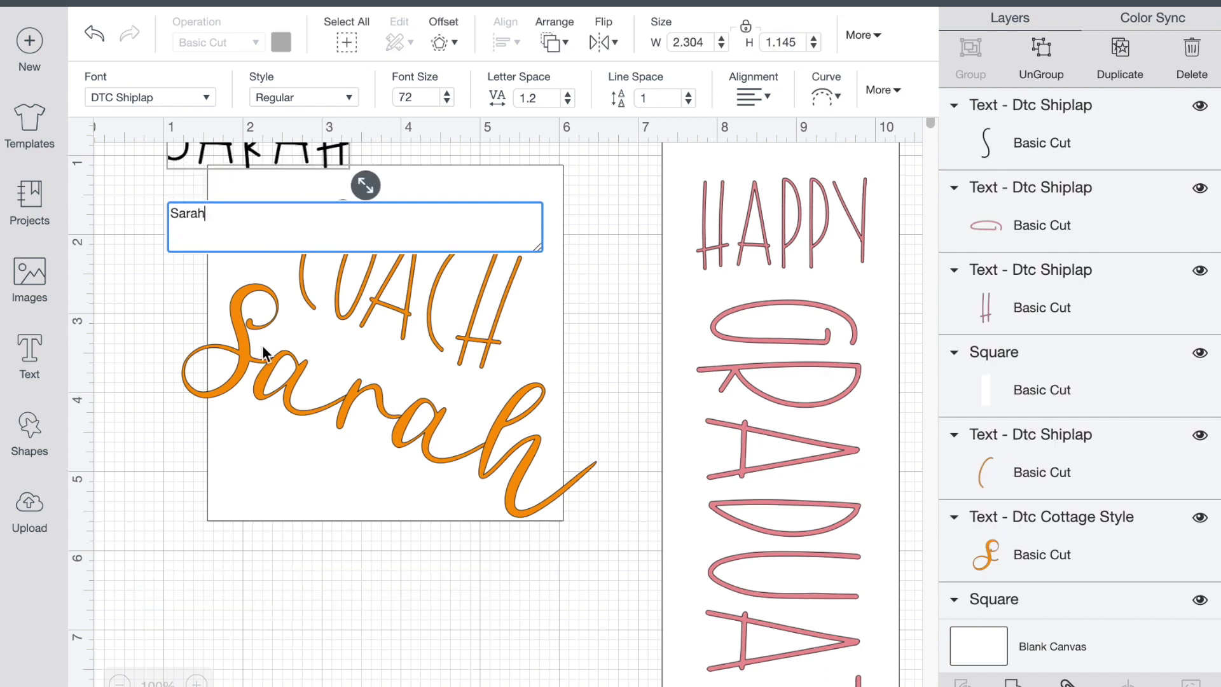
left_click(335, 625)
left_click(265, 186)
left_click_drag(264, 185, 384, 658)
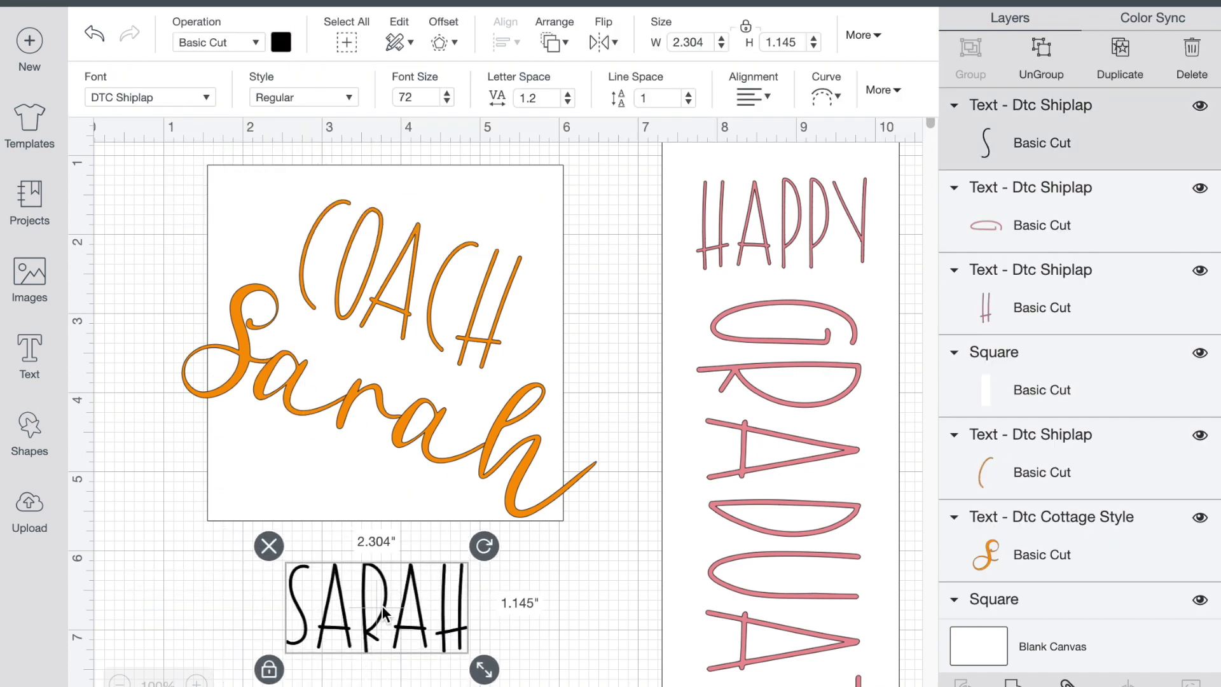
Change the font of the black name text to DTC Cottage Style.
left_click(206, 96)
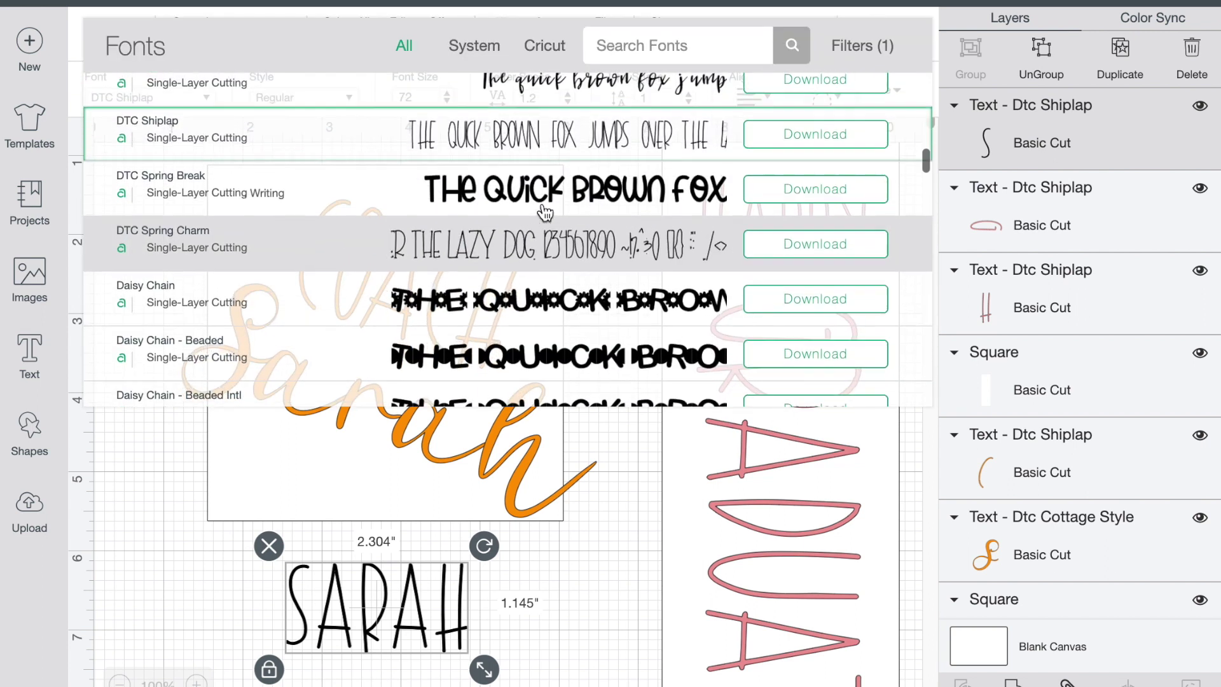
scroll(545, 210, "up", 5)
left_click(310, 353)
left_click_drag(499, 580, 442, 568)
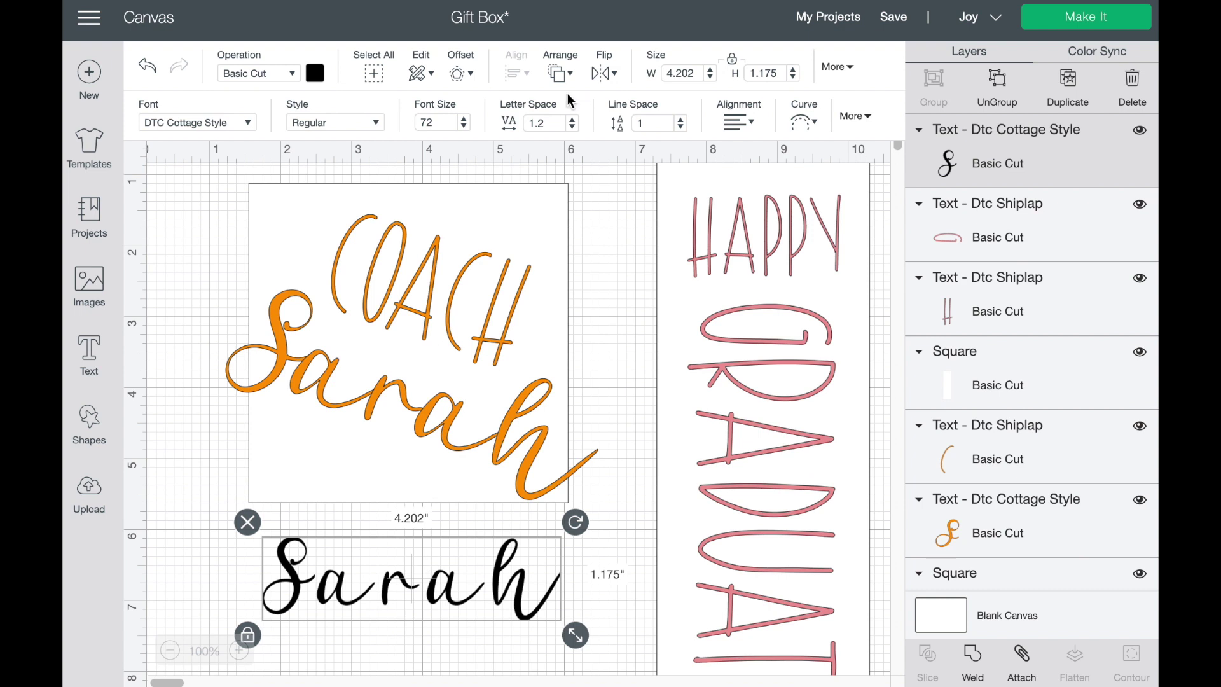
Tighten the letter spacing of the black name text to -0.5.
double_click(555, 124)
type("0")
key("Return")
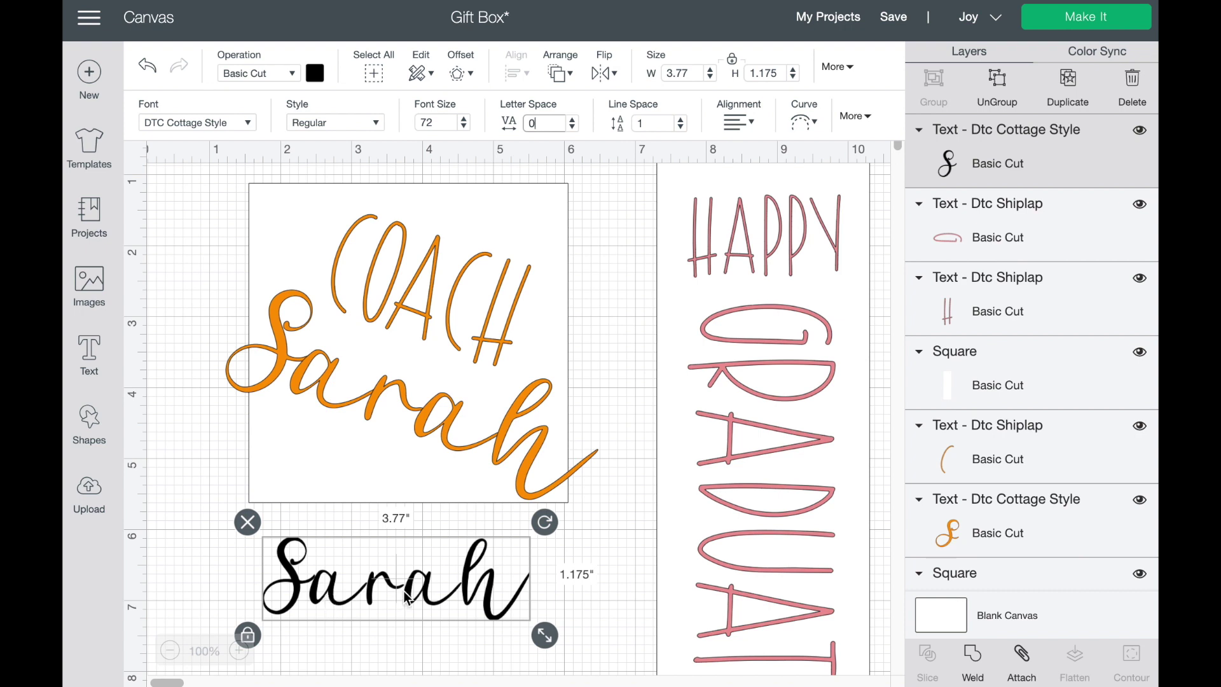
left_click(573, 128)
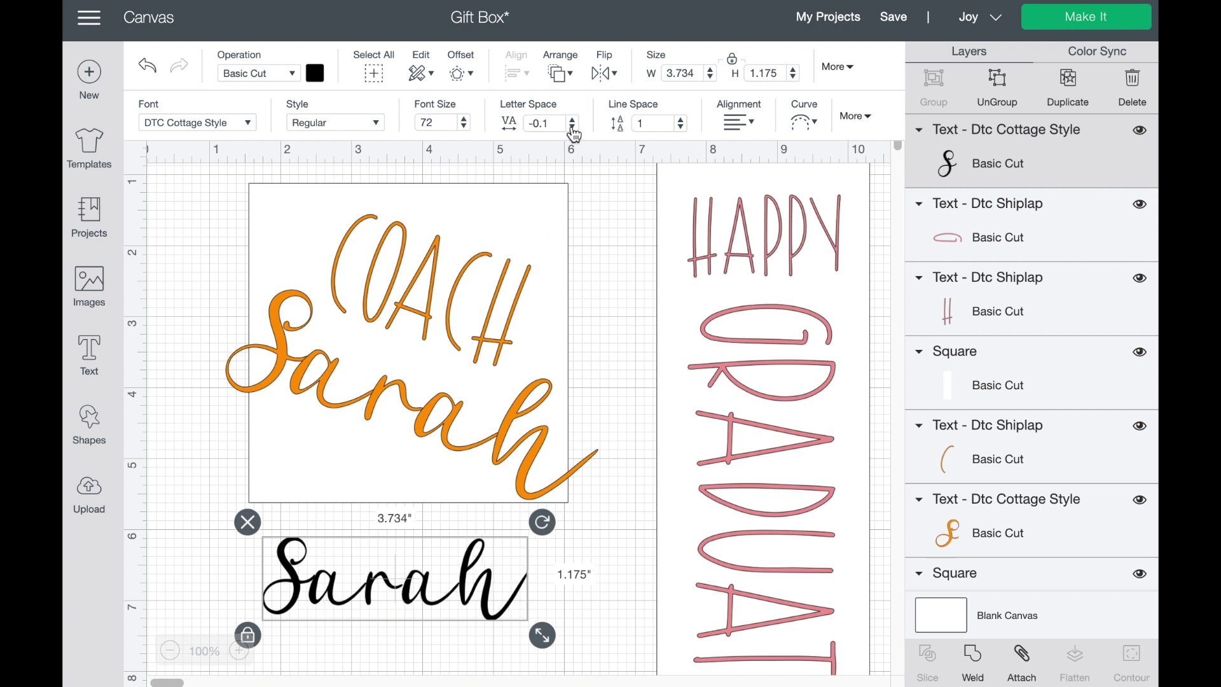
left_click(573, 128)
left_click(573, 128)
left_click(573, 128)
left_click(573, 128)
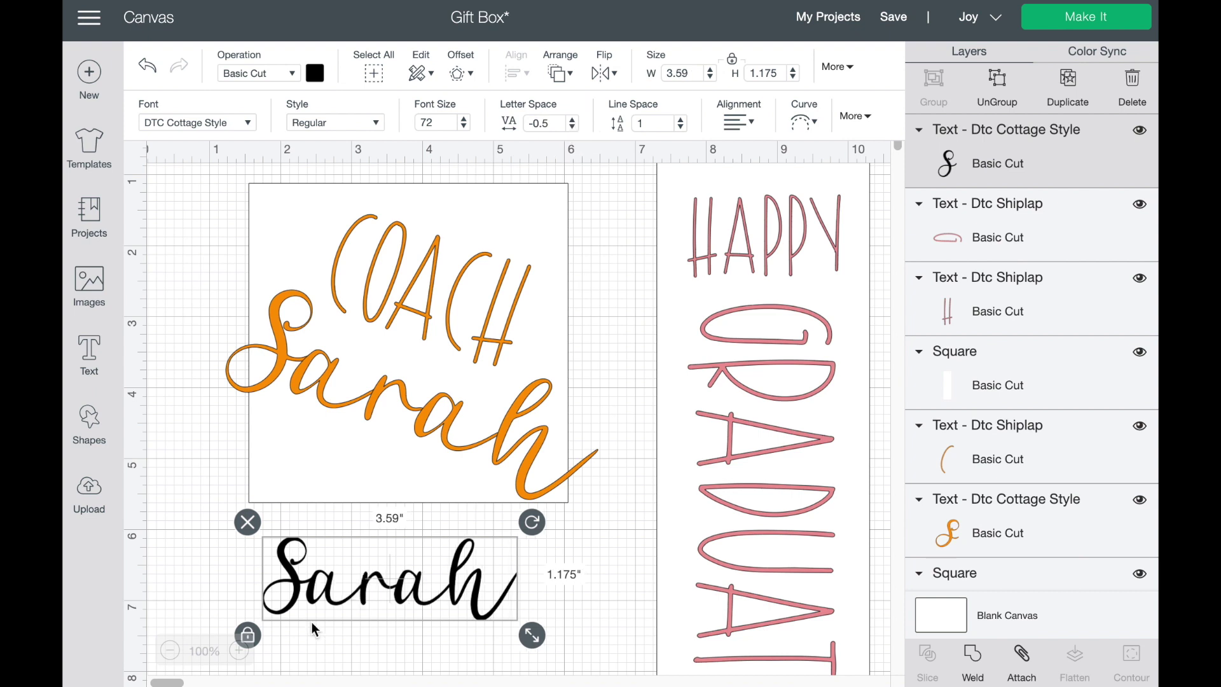
Weld the black name's letters together and lay it over the orange name at a matching tilt.
left_click(960, 662)
left_click(431, 579)
left_click_drag(431, 579, 417, 360)
left_click_drag(519, 291, 526, 343)
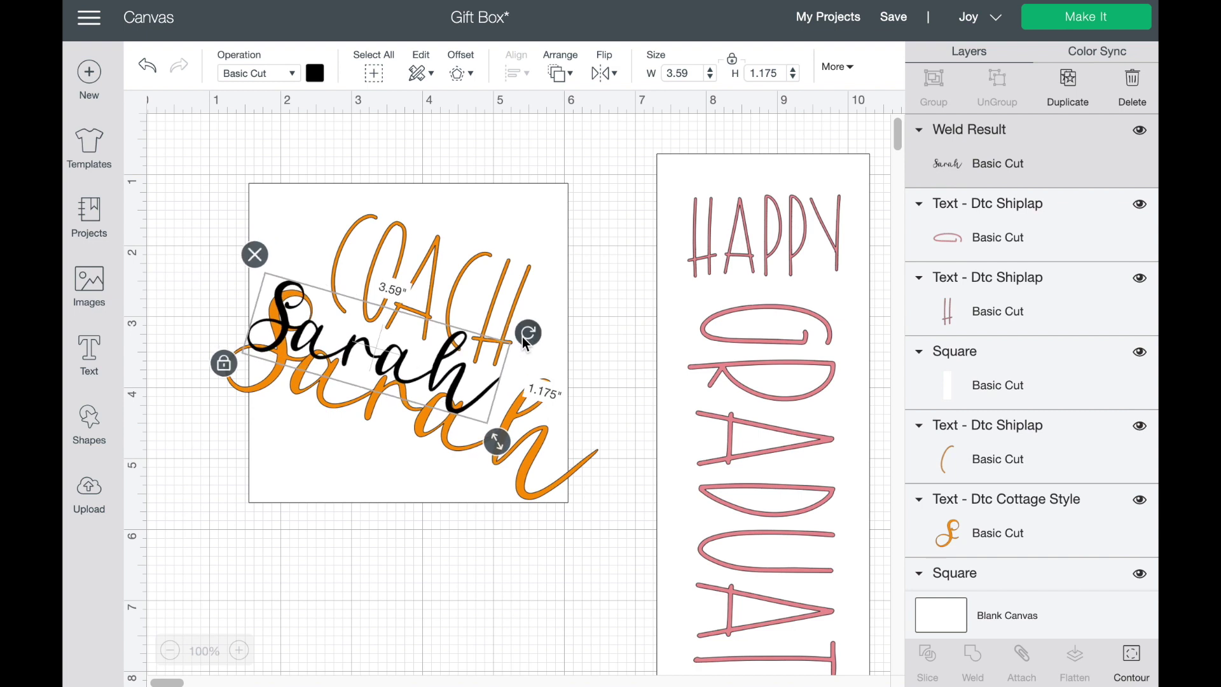
Enlarge the welded black name to about 5.67 inches wide and delete this duplicate.
left_click_drag(499, 443, 537, 517)
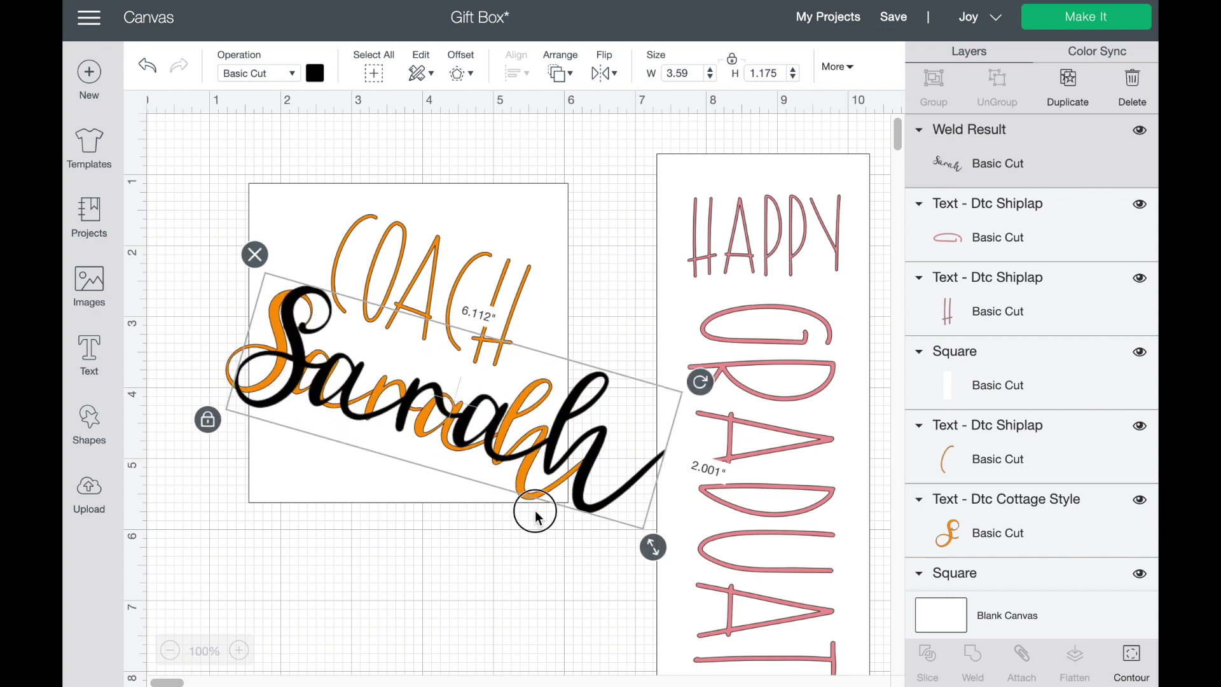
left_click_drag(572, 412, 548, 408)
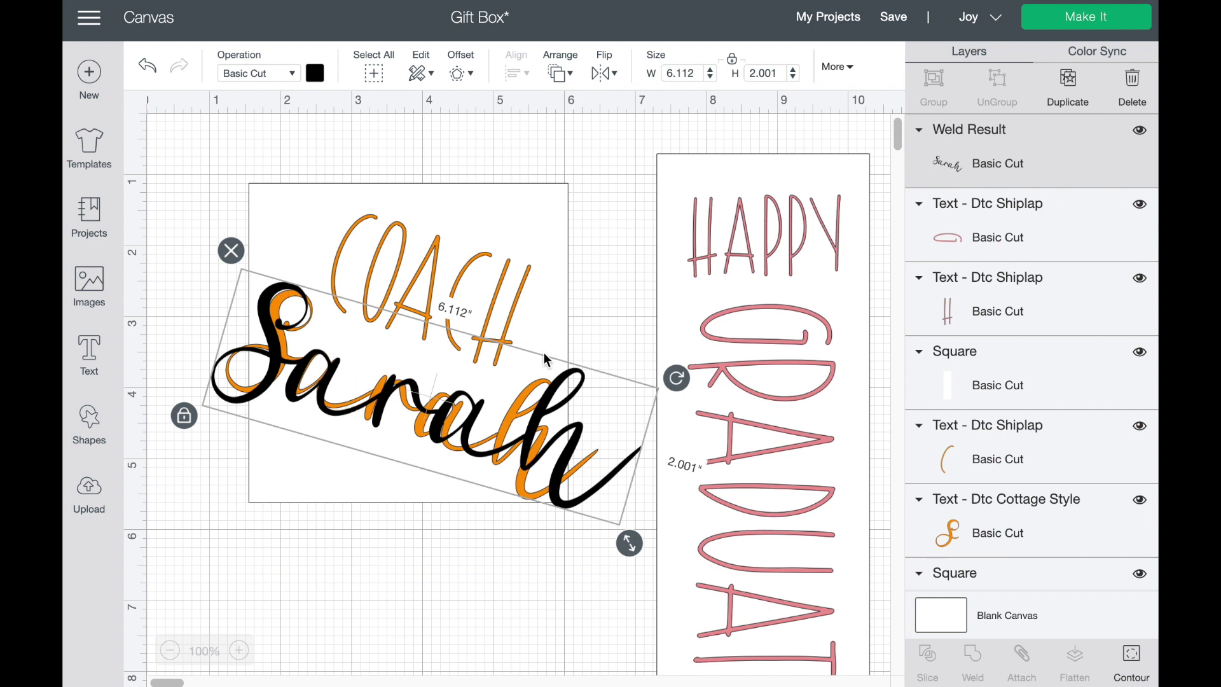
left_click_drag(631, 544, 603, 520)
left_click_drag(545, 380, 519, 533)
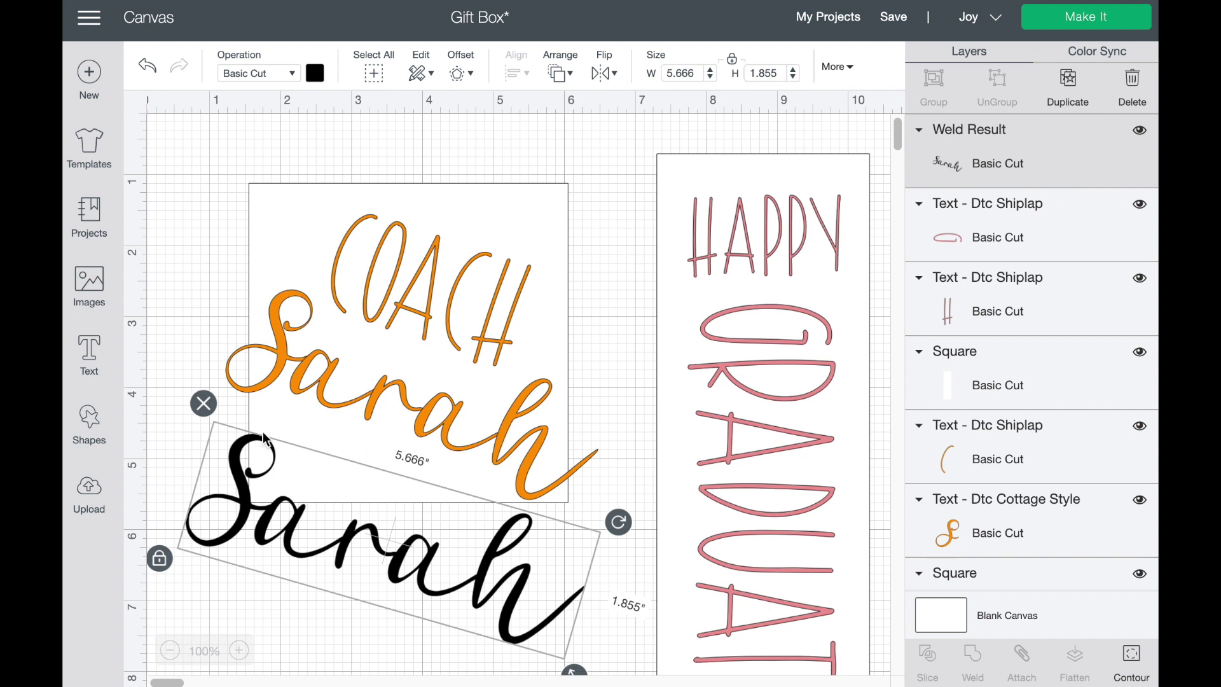
left_click(204, 403)
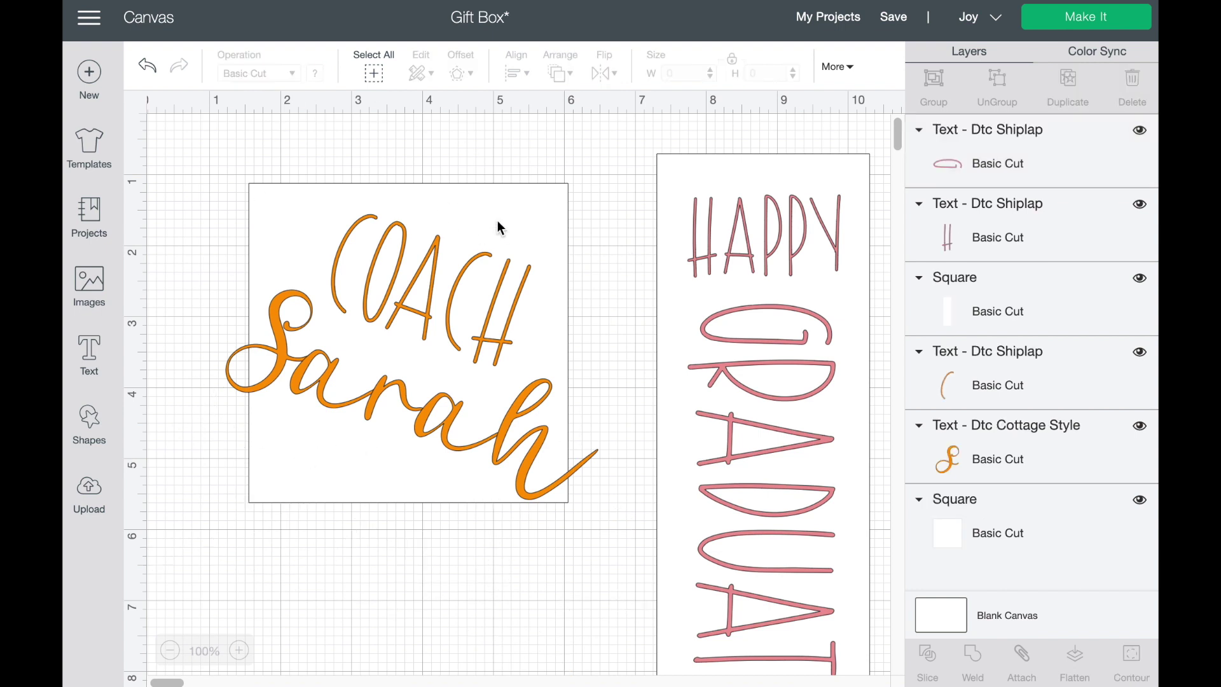
Hide the 4.5-inch square and the 3 by 10 inch rectangle behind the two designs.
left_click(551, 146)
left_click(507, 213)
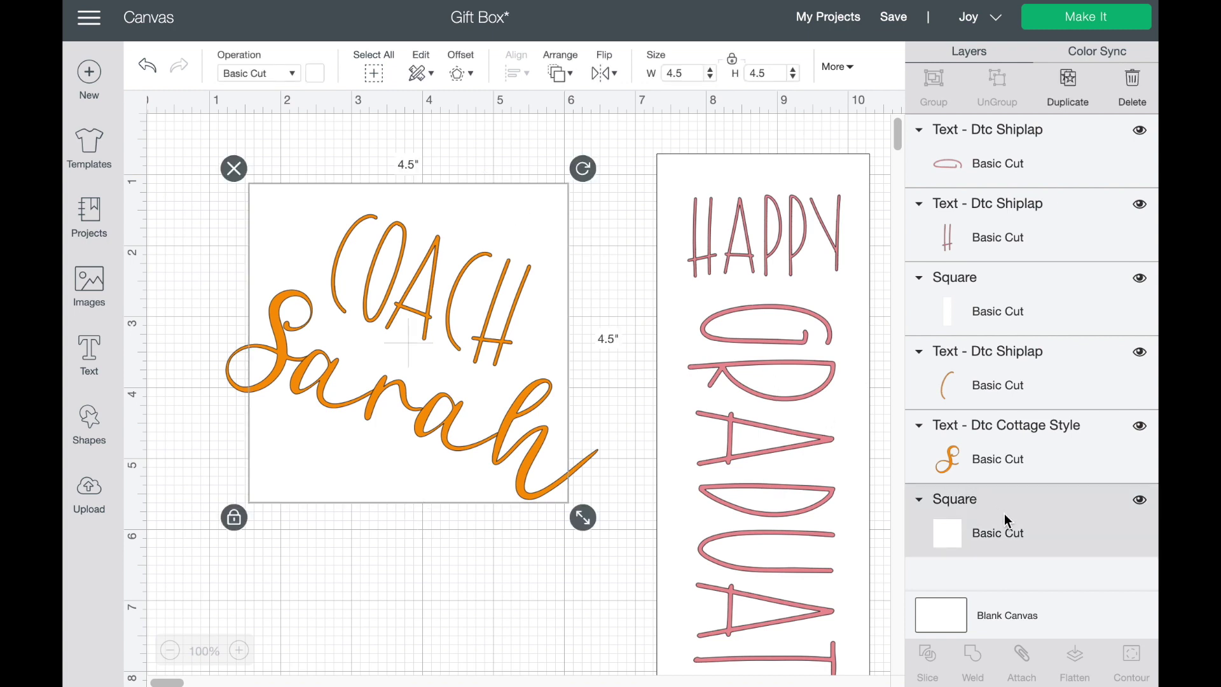
left_click(1139, 499)
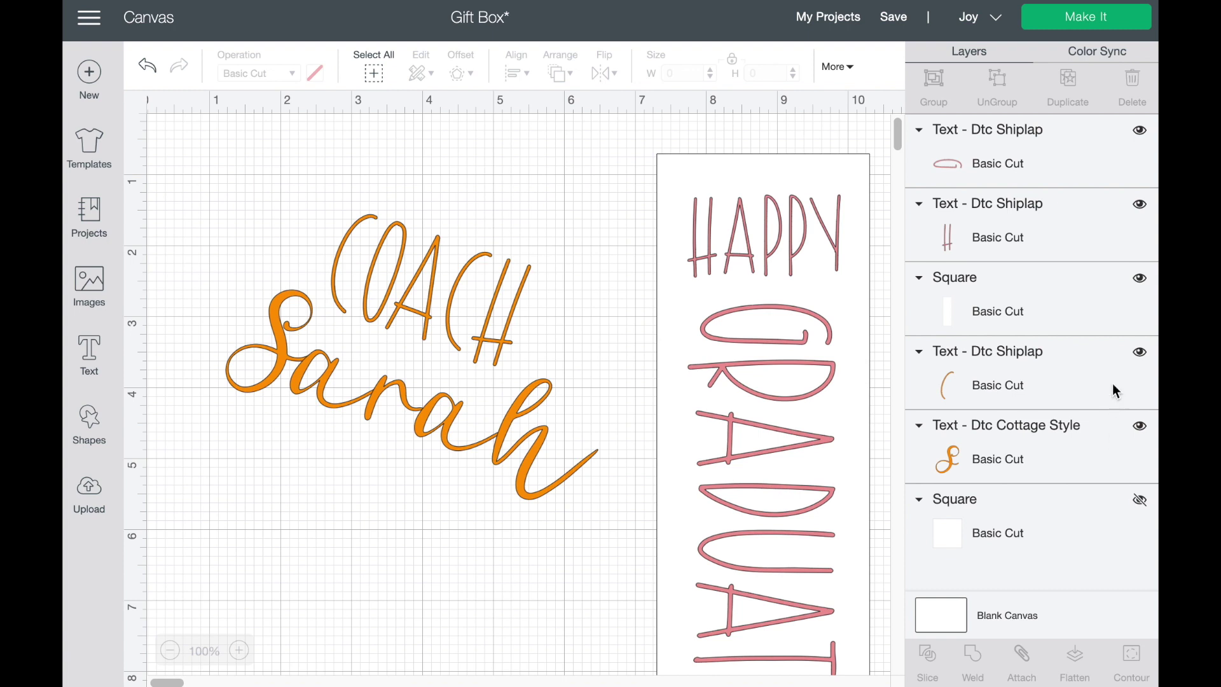
left_click(803, 159)
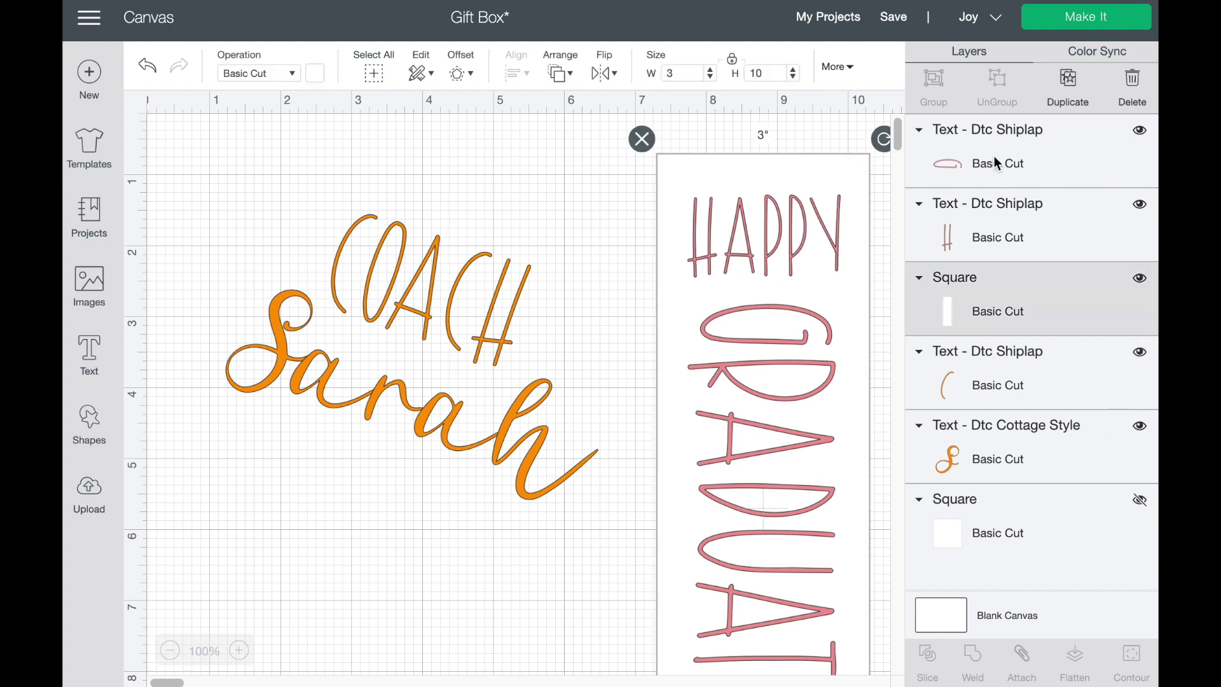
left_click(1140, 278)
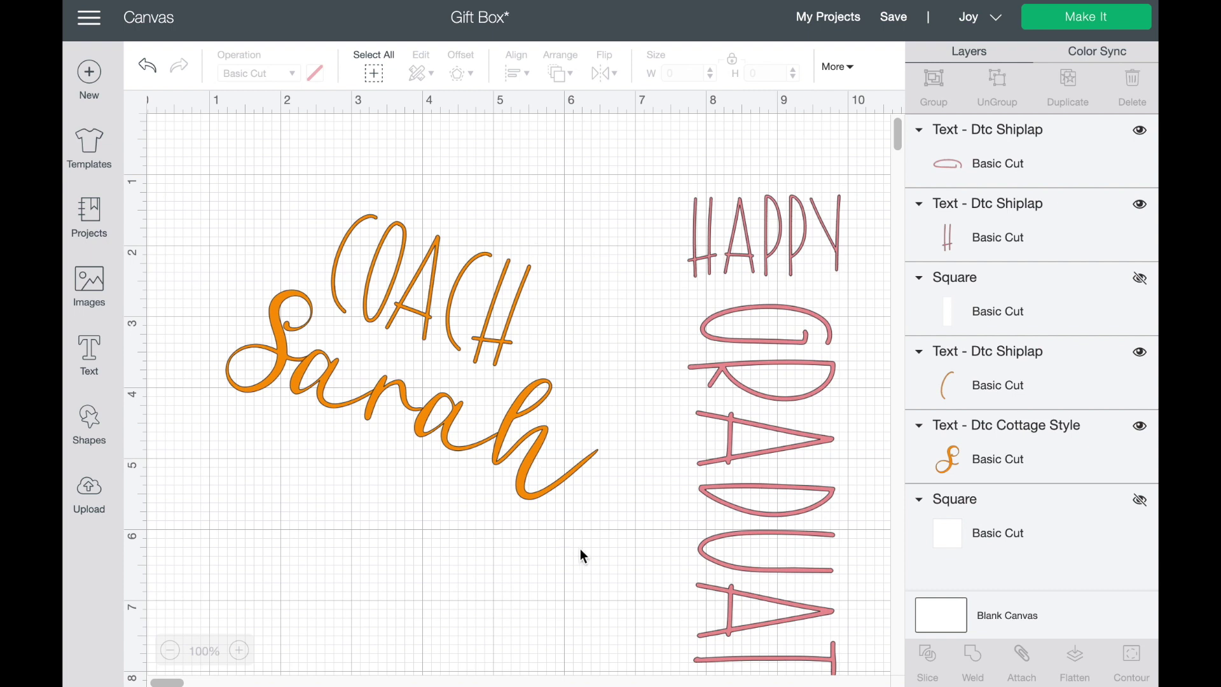
Group the COACH text with the orange name and attach them.
left_click_drag(578, 550, 256, 183)
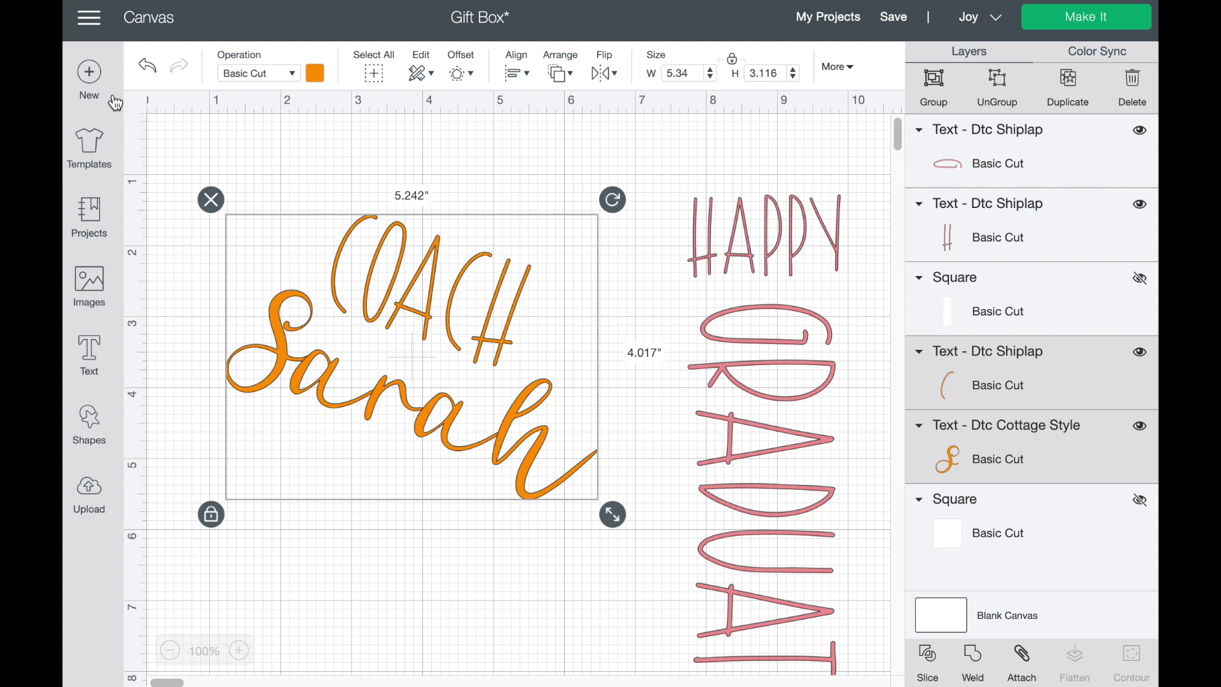
key("ctrl+g")
left_click(1022, 665)
left_click(554, 610)
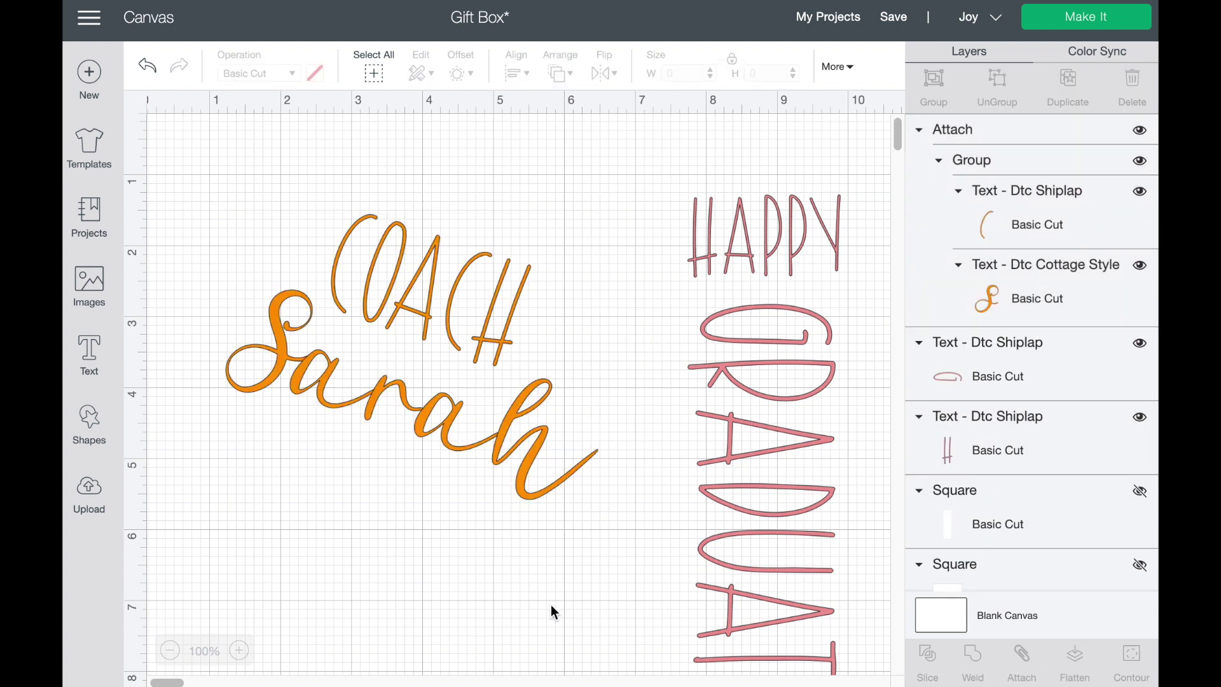
Attach the pink HAPPY text to the vertical GRADUATION text.
left_click(771, 233)
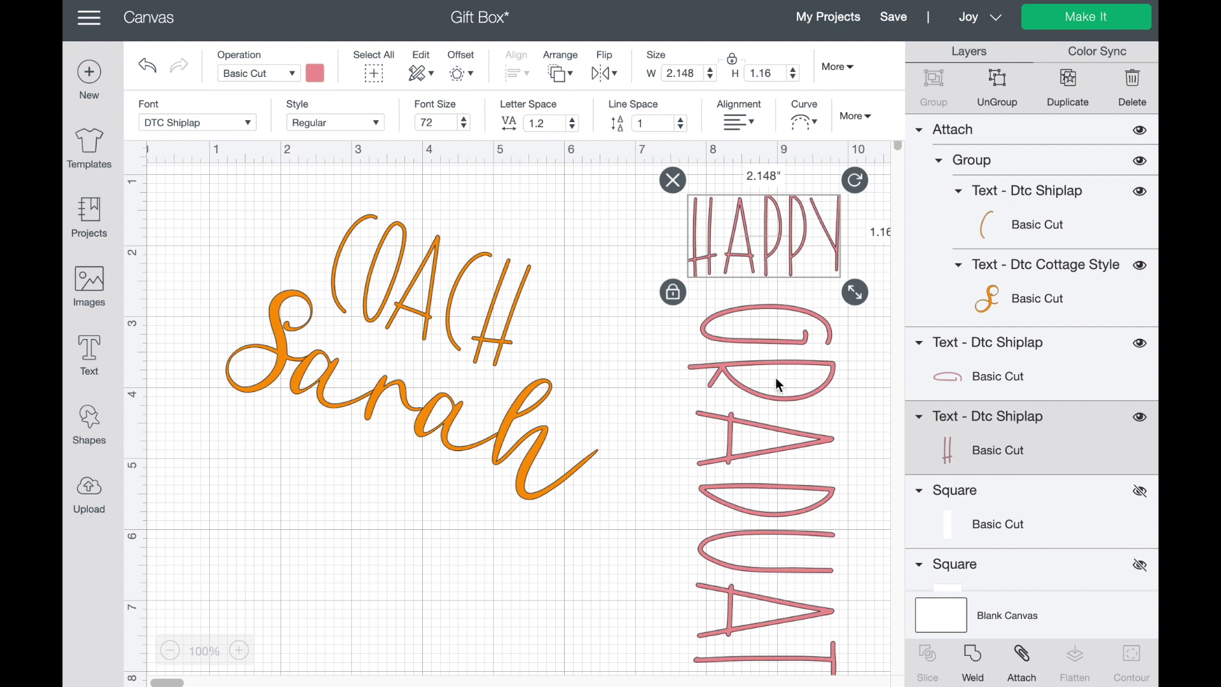
left_click(774, 380, "shift")
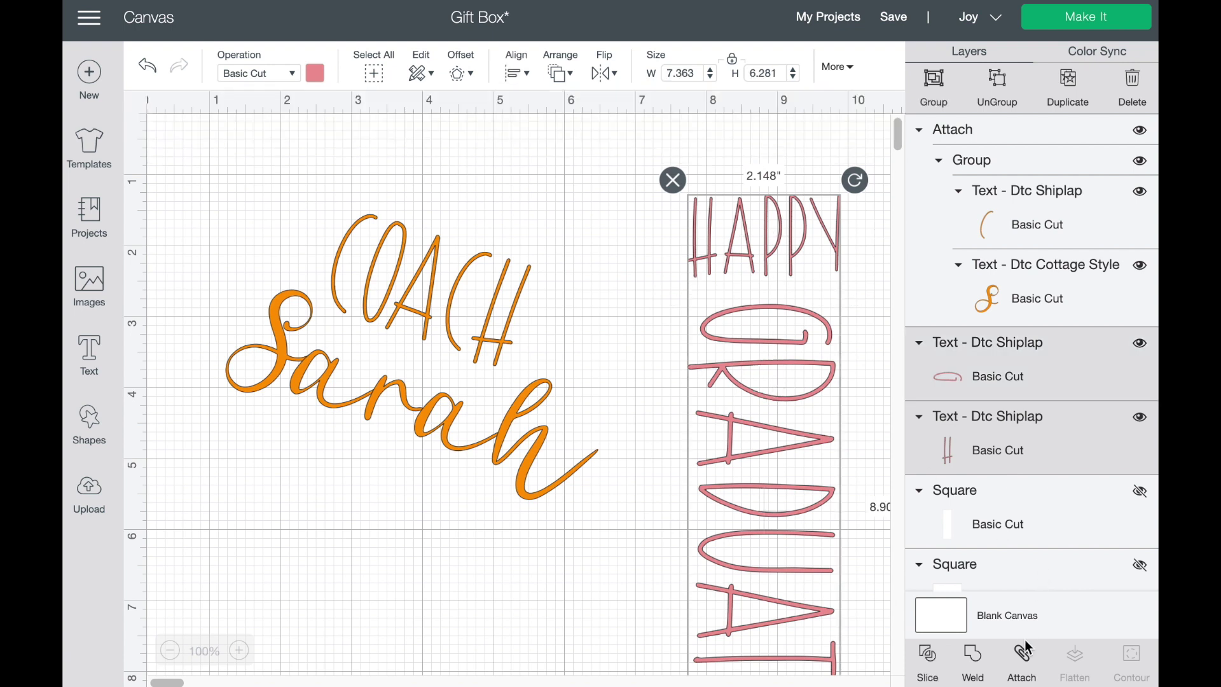
left_click(1021, 662)
left_click(553, 601)
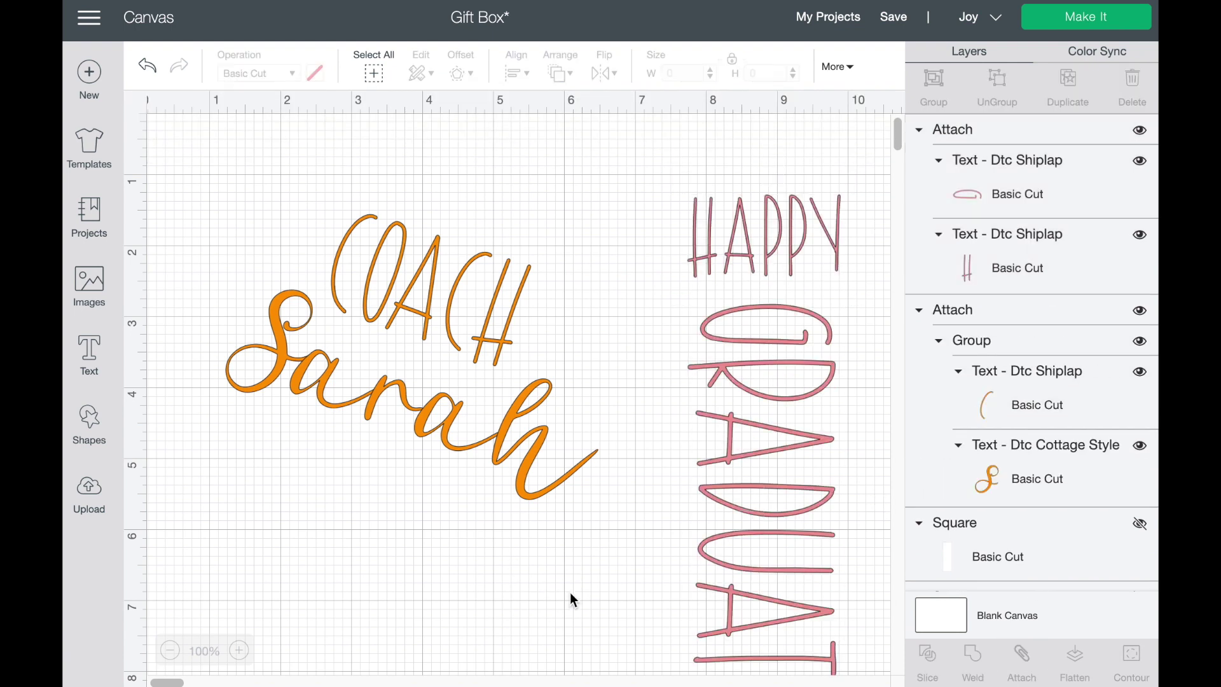
Prepare the project for cutting on the Cricut Joy with all materials loaded without a mat.
left_click(997, 19)
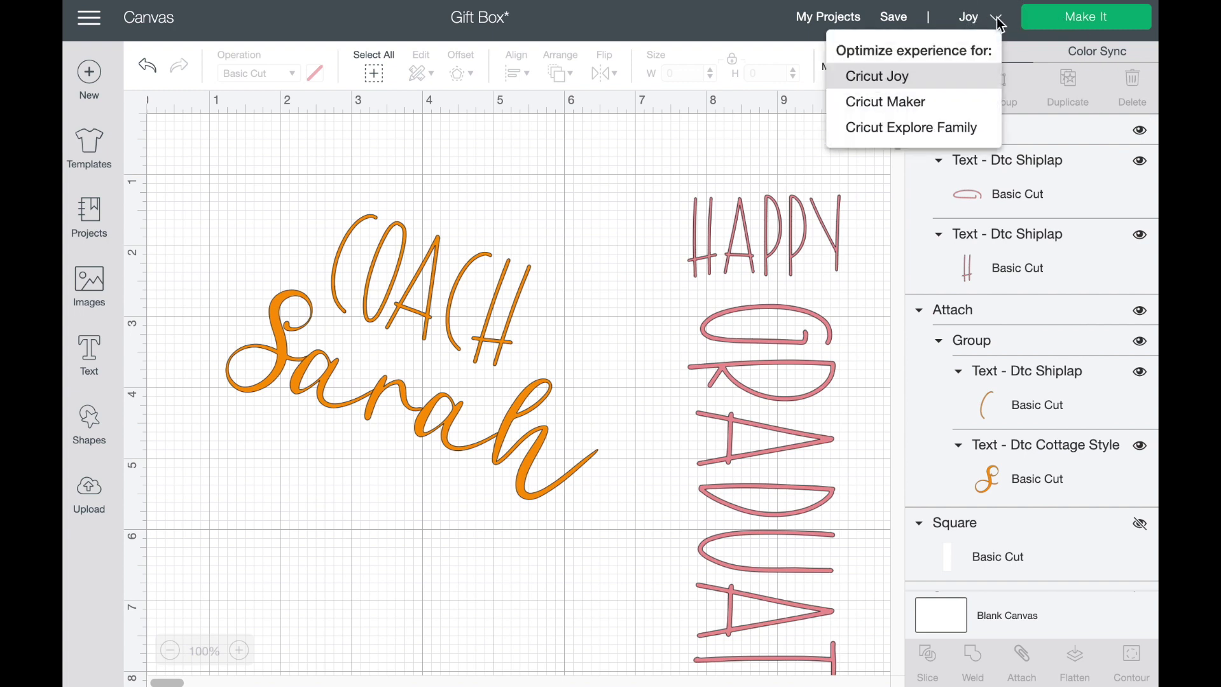
left_click(875, 83)
left_click(1090, 19)
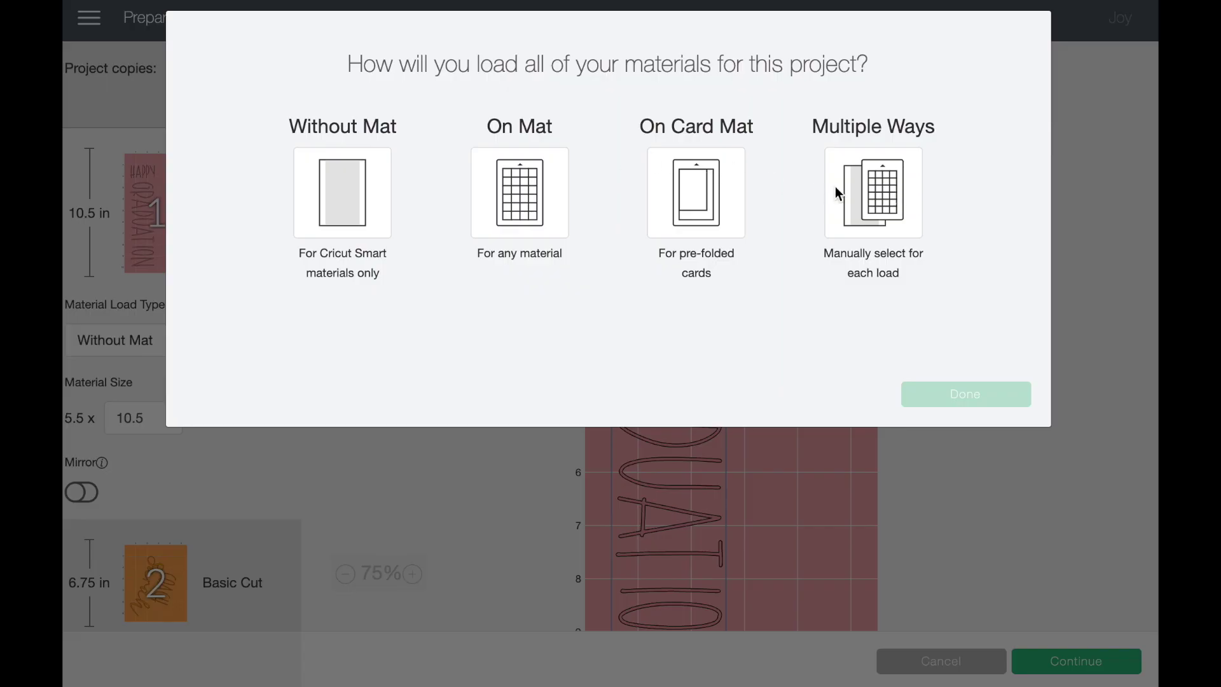
left_click(340, 215)
left_click(915, 394)
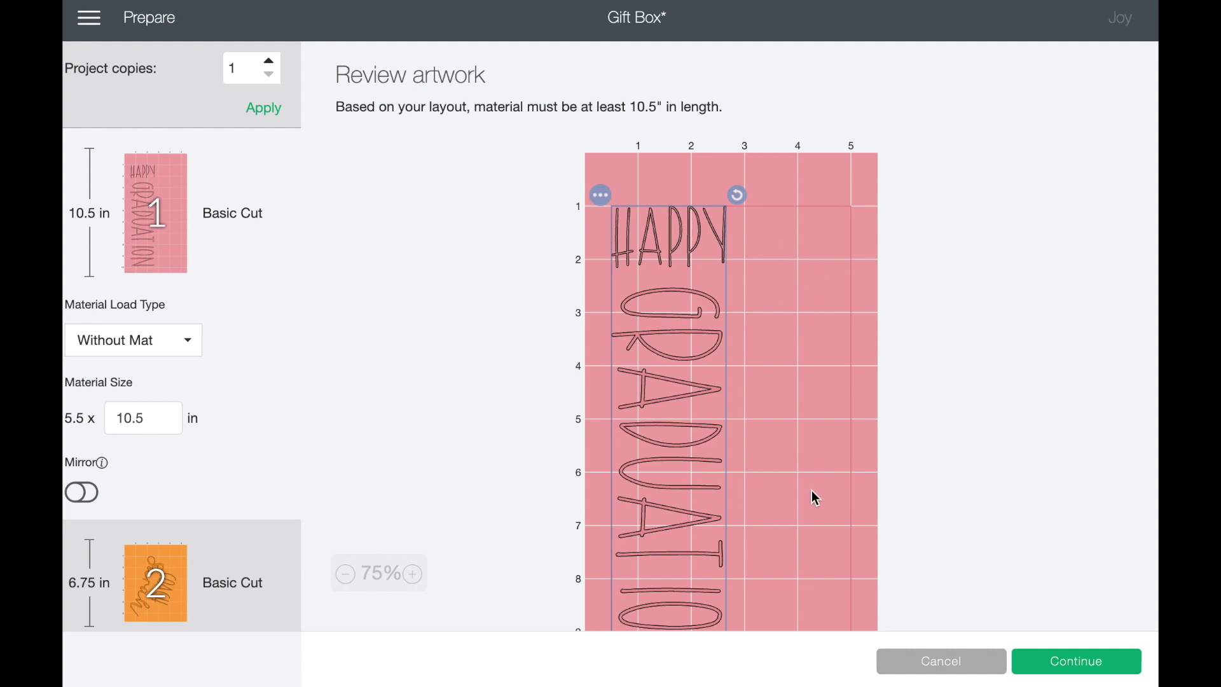
Review the cut layouts of the pink HAPPY GRADUATION load and the orange COACH name load.
scroll(814, 496, "down", 2)
scroll(808, 316, "up", 2)
scroll(806, 310, "up", 1)
scroll(322, 445, "down", 3)
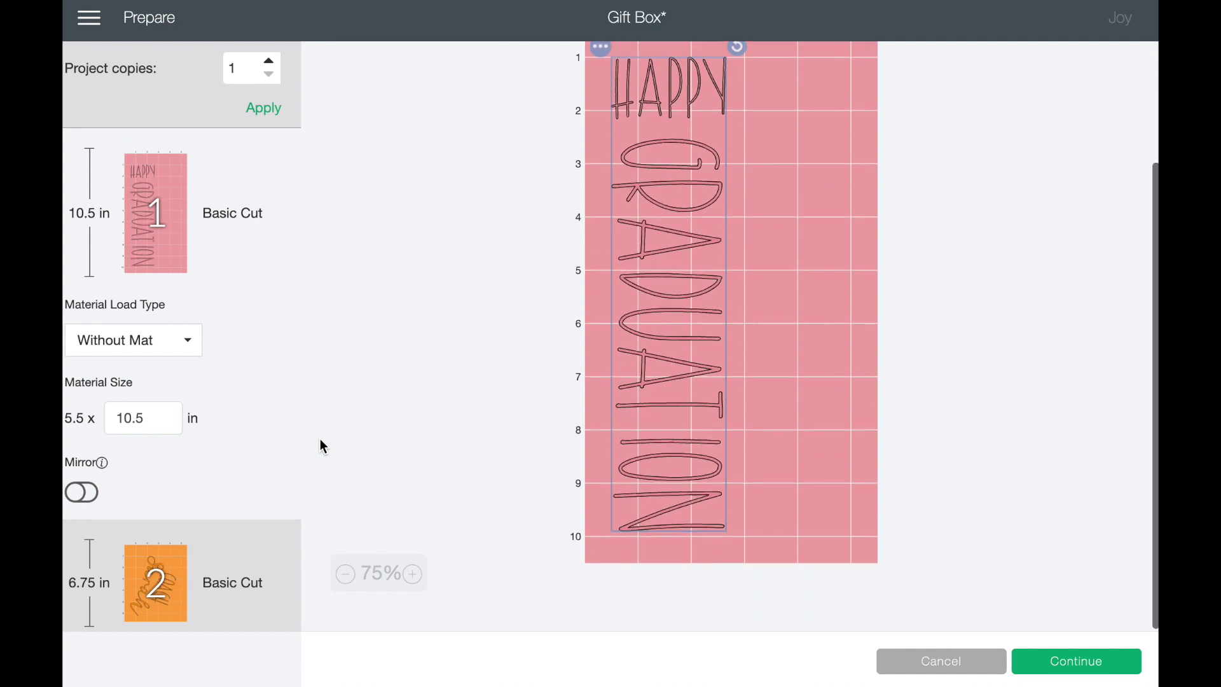
left_click(174, 561)
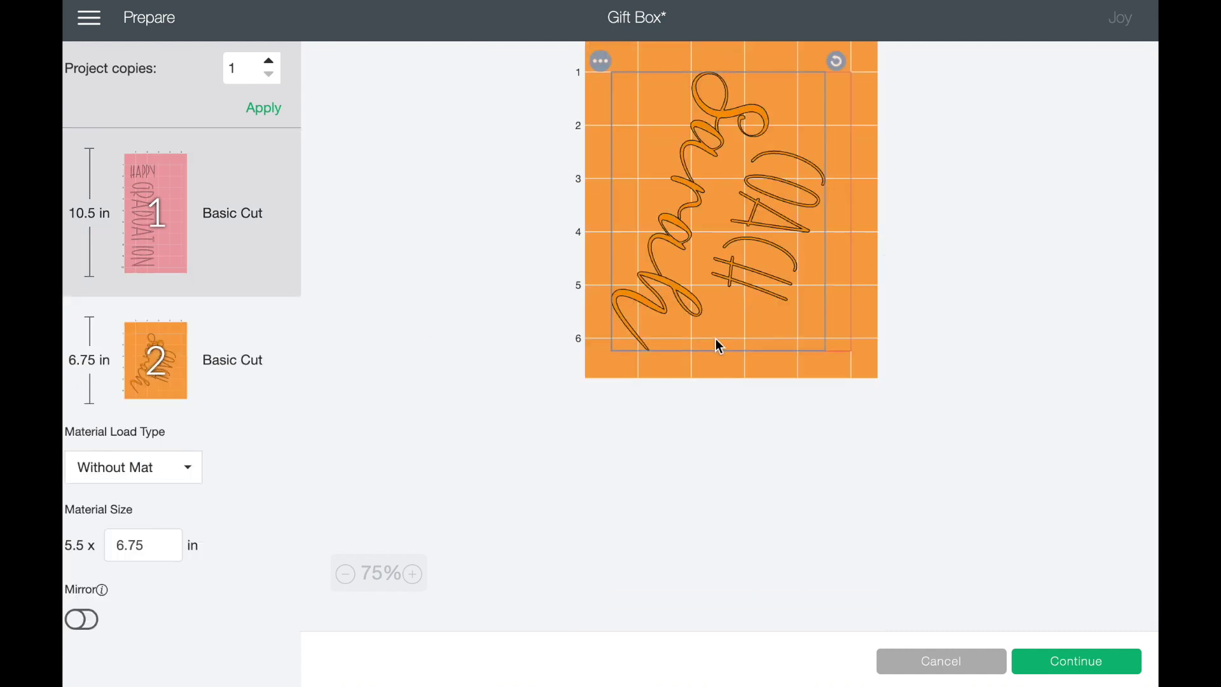
left_click(173, 240)
Return from the cut preview to the canvas and duplicate the attached pink HAPPY GRADUATION design.
left_click(947, 664)
left_click(826, 427)
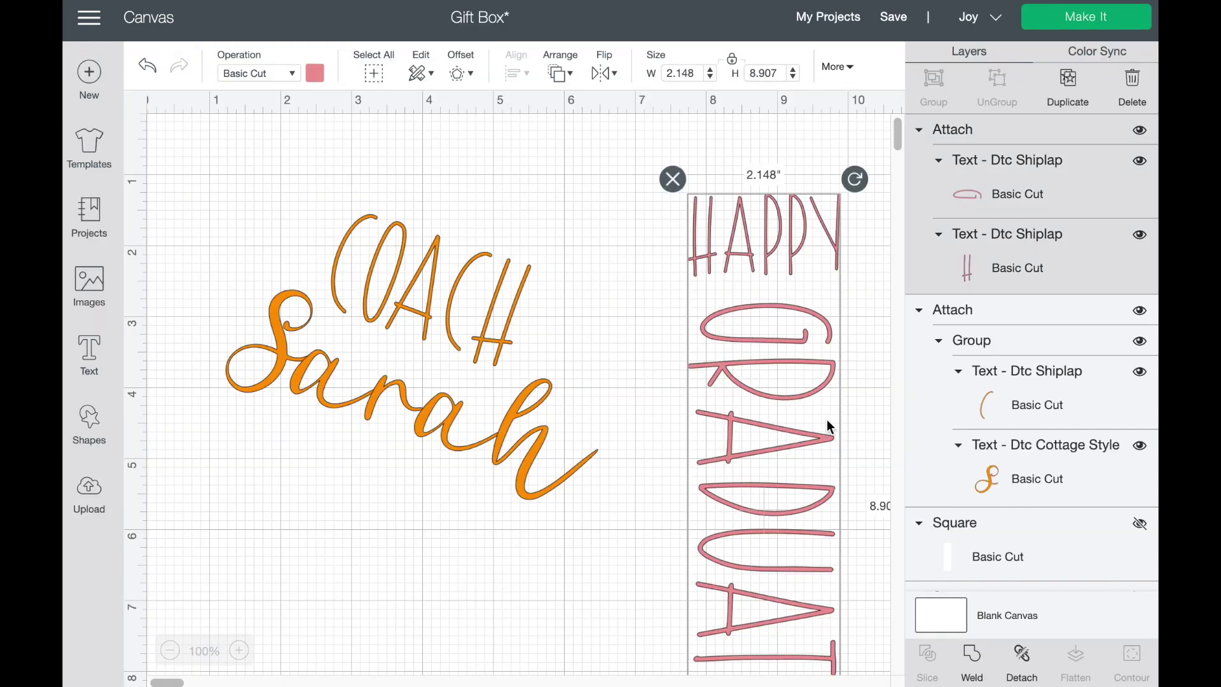
left_click(1068, 80)
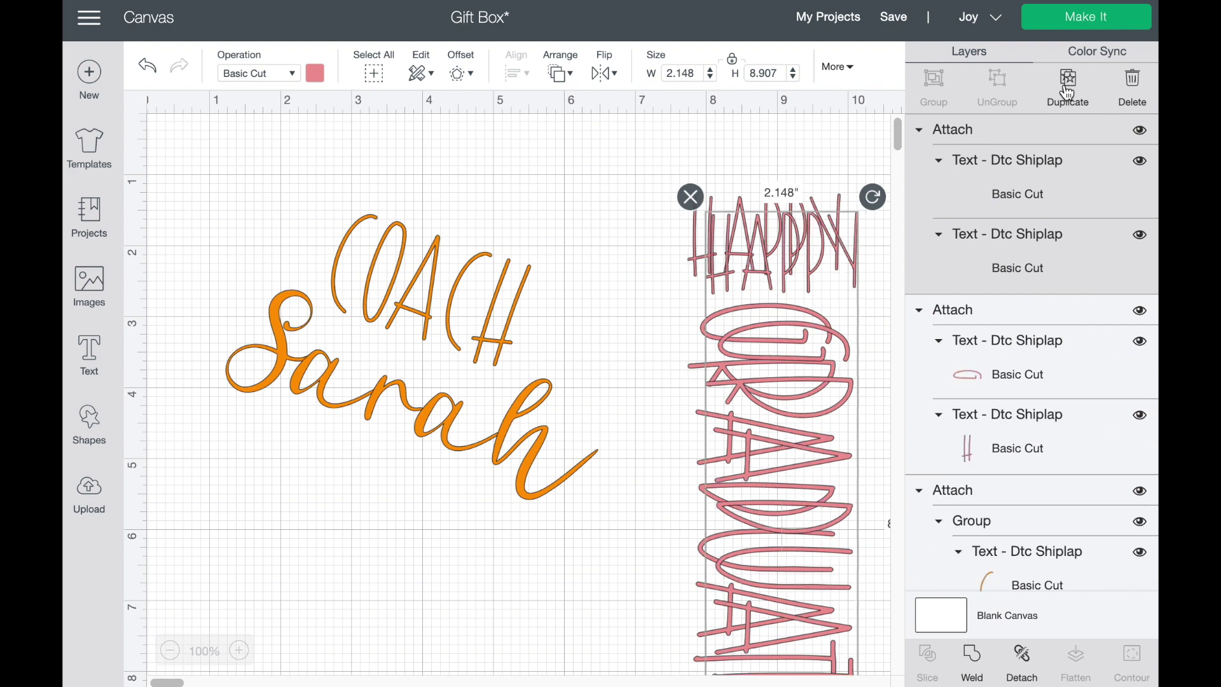
Prepare the project for cutting again with all materials loaded without a mat, and review the layouts of both loads.
left_click(1117, 30)
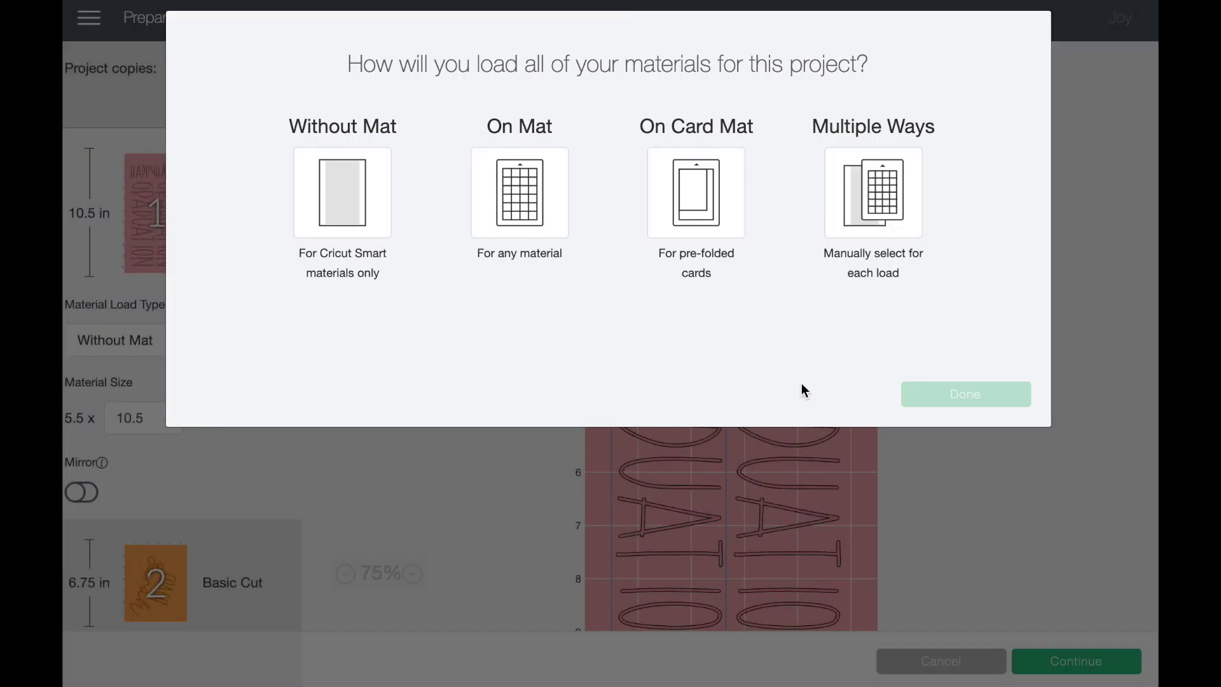
left_click(341, 194)
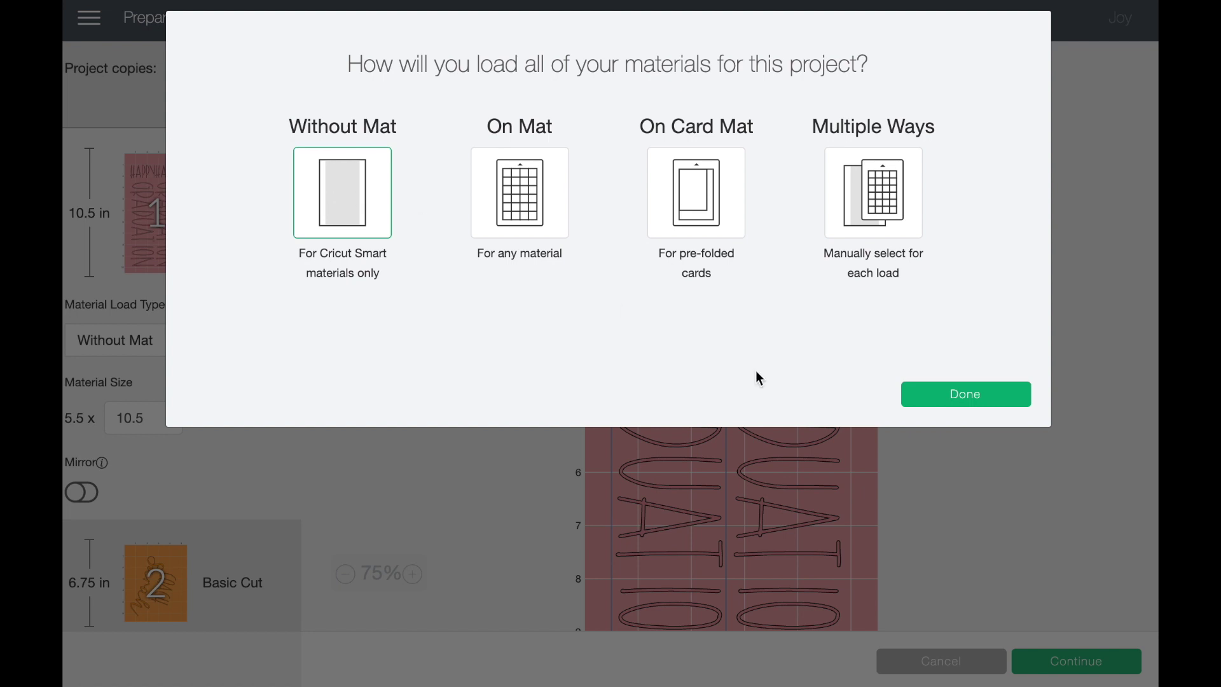
left_click(993, 399)
scroll(856, 322, "down", 3)
scroll(856, 322, "up", 3)
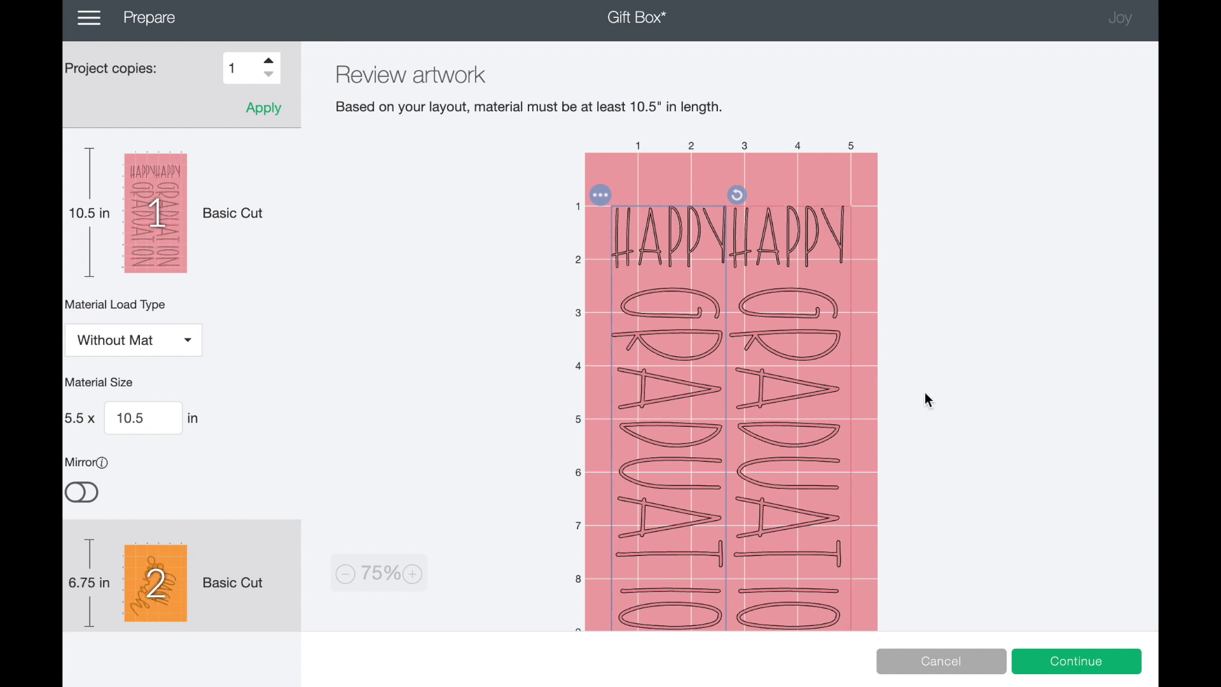
left_click(213, 545)
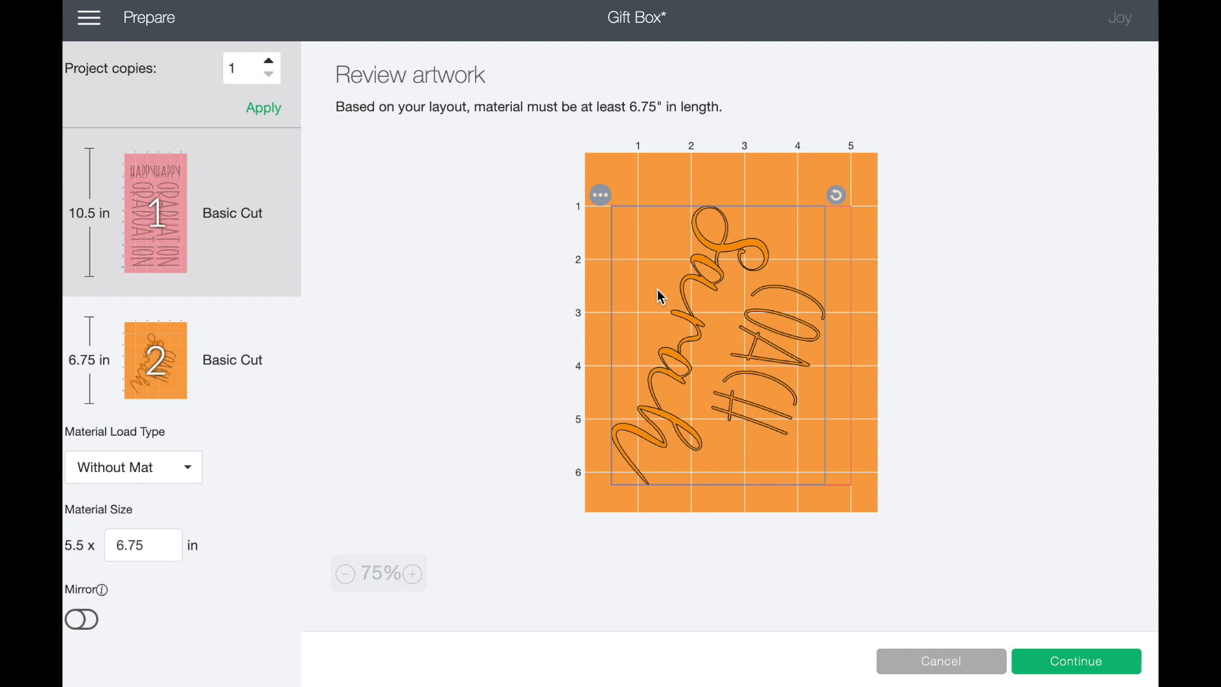
Continue to the cutting setup, find Smart Vinyl – Removable among the vinyl materials, mark it as a favorite and set it as base material.
left_click(1087, 668)
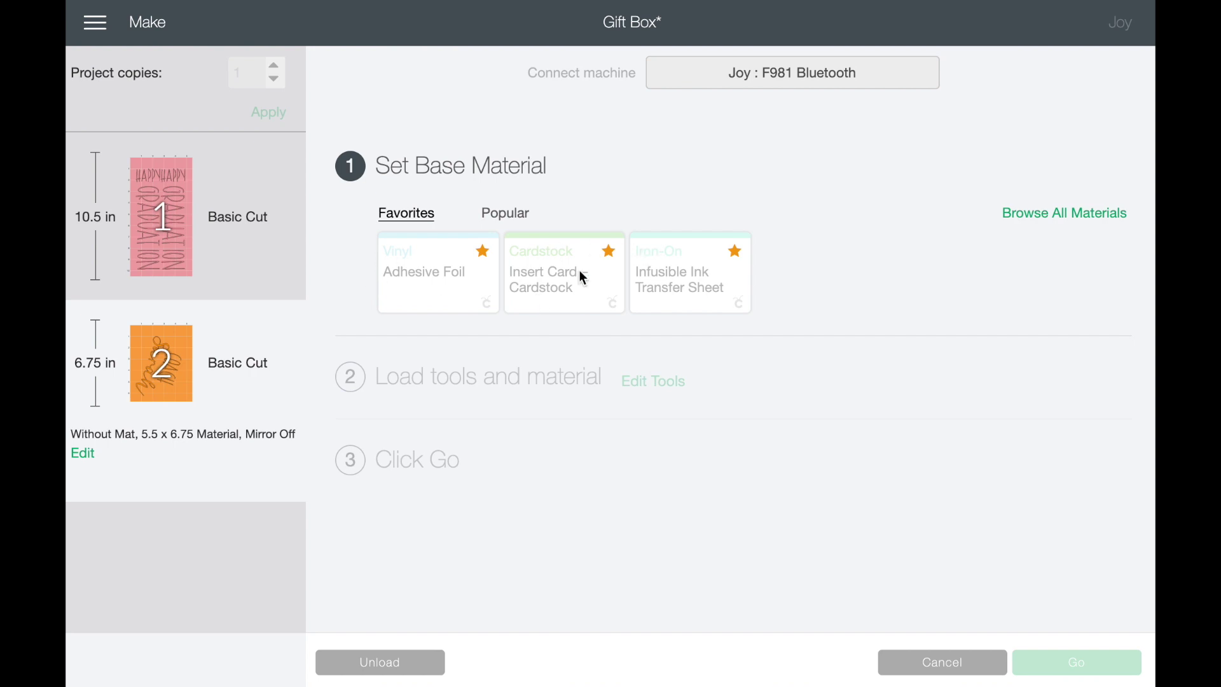
left_click(1058, 215)
left_click(903, 127)
type("vinyl")
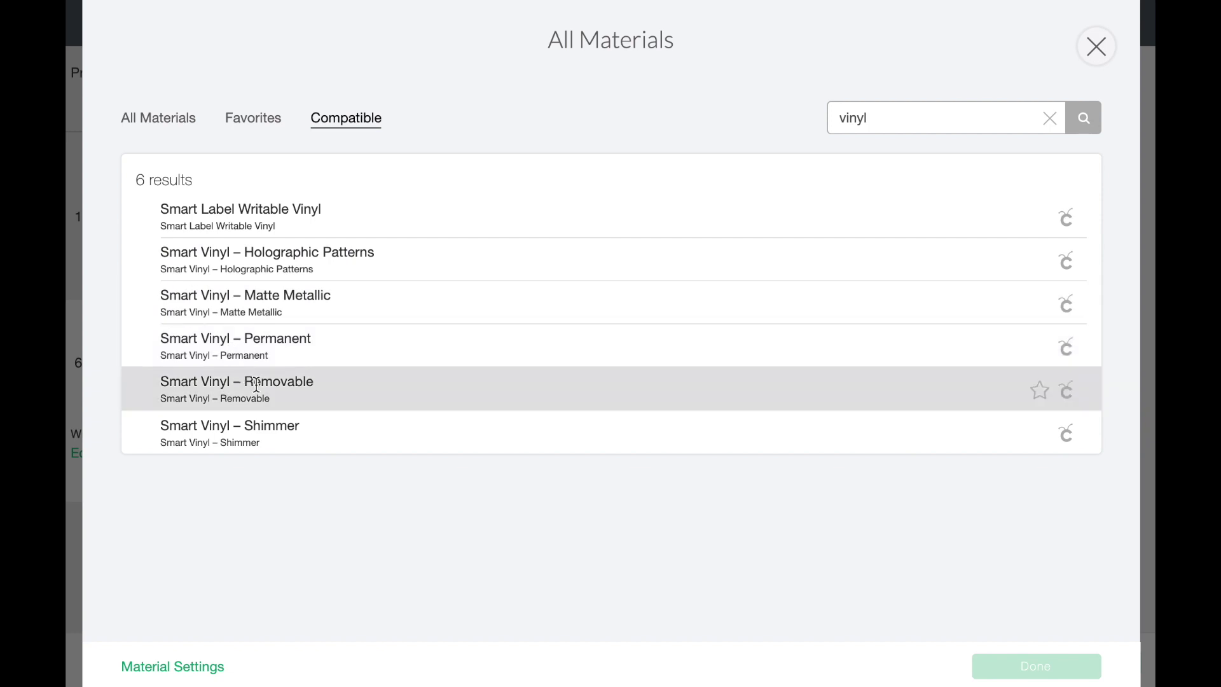
left_click(281, 395)
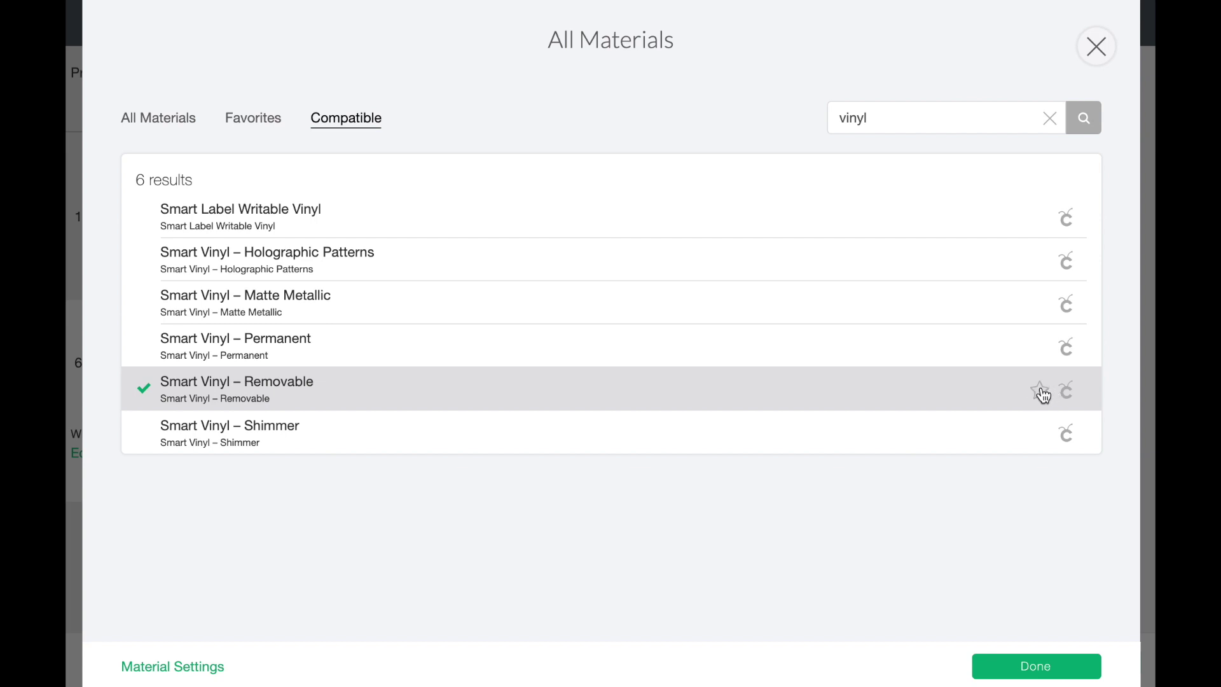
left_click(1041, 390)
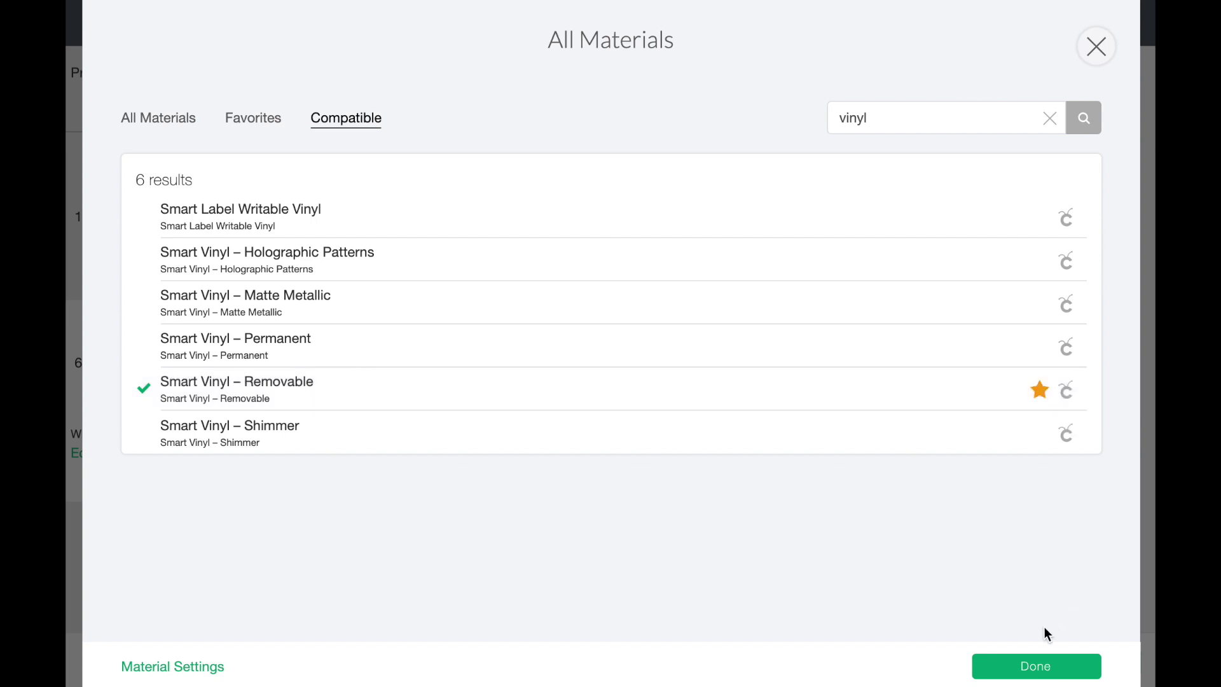
left_click(1037, 667)
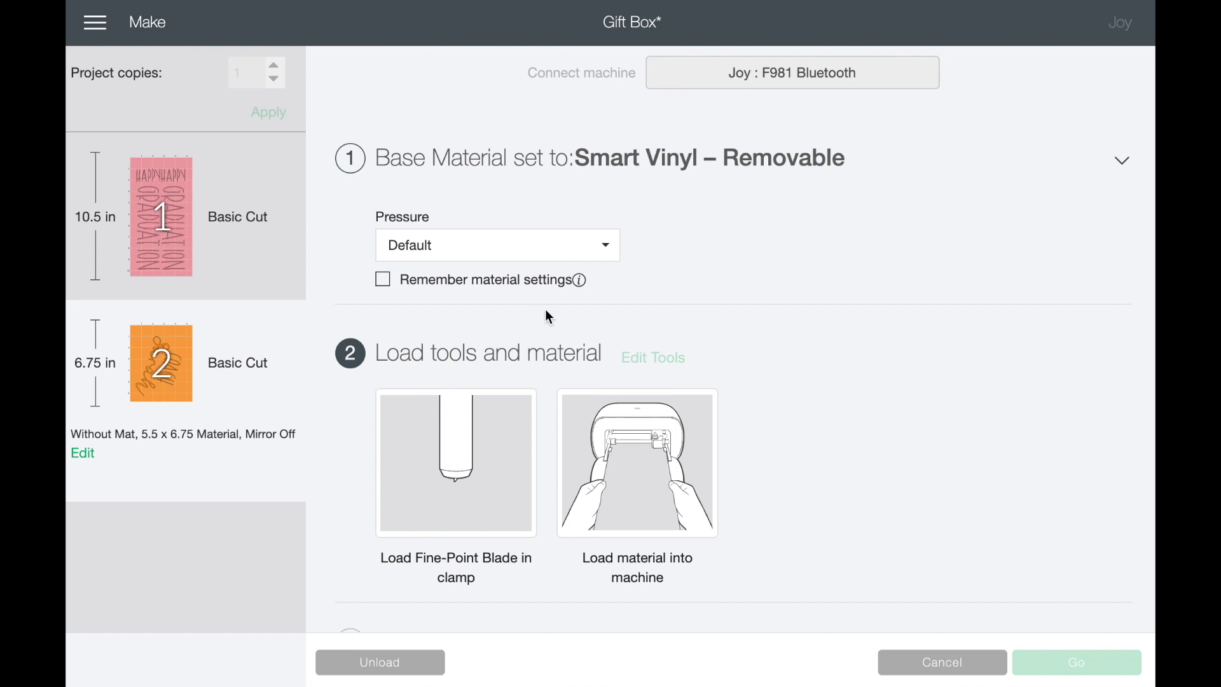
scroll(680, 350, "down", 2)
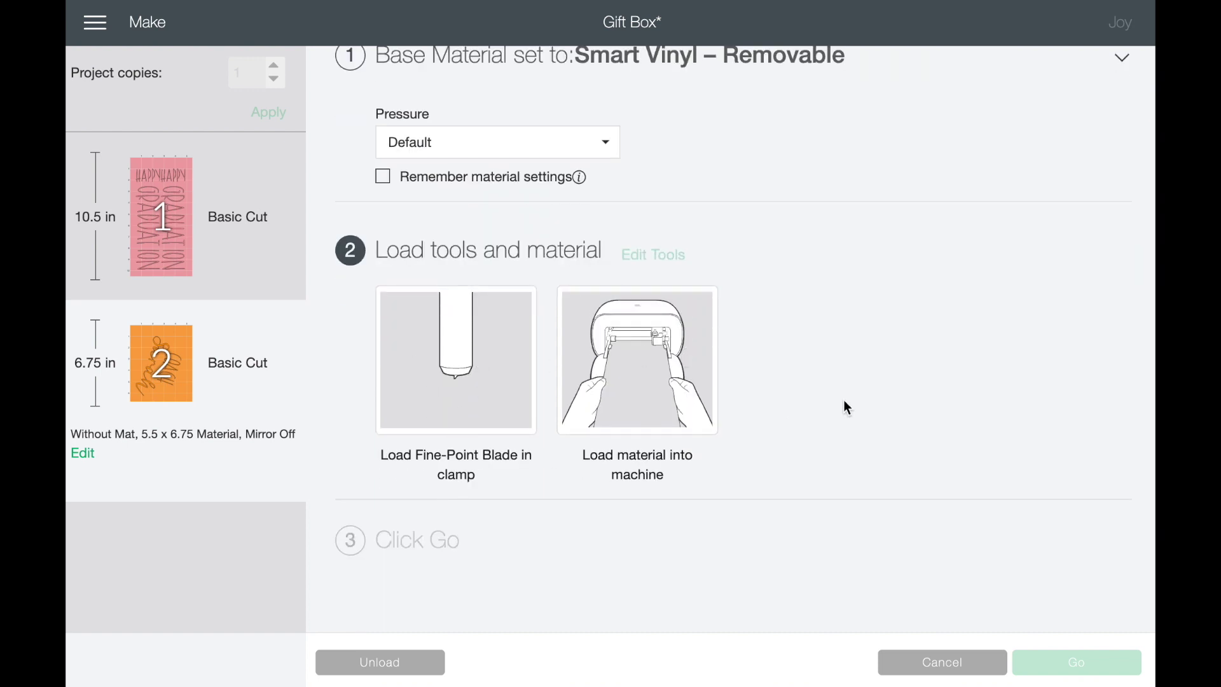